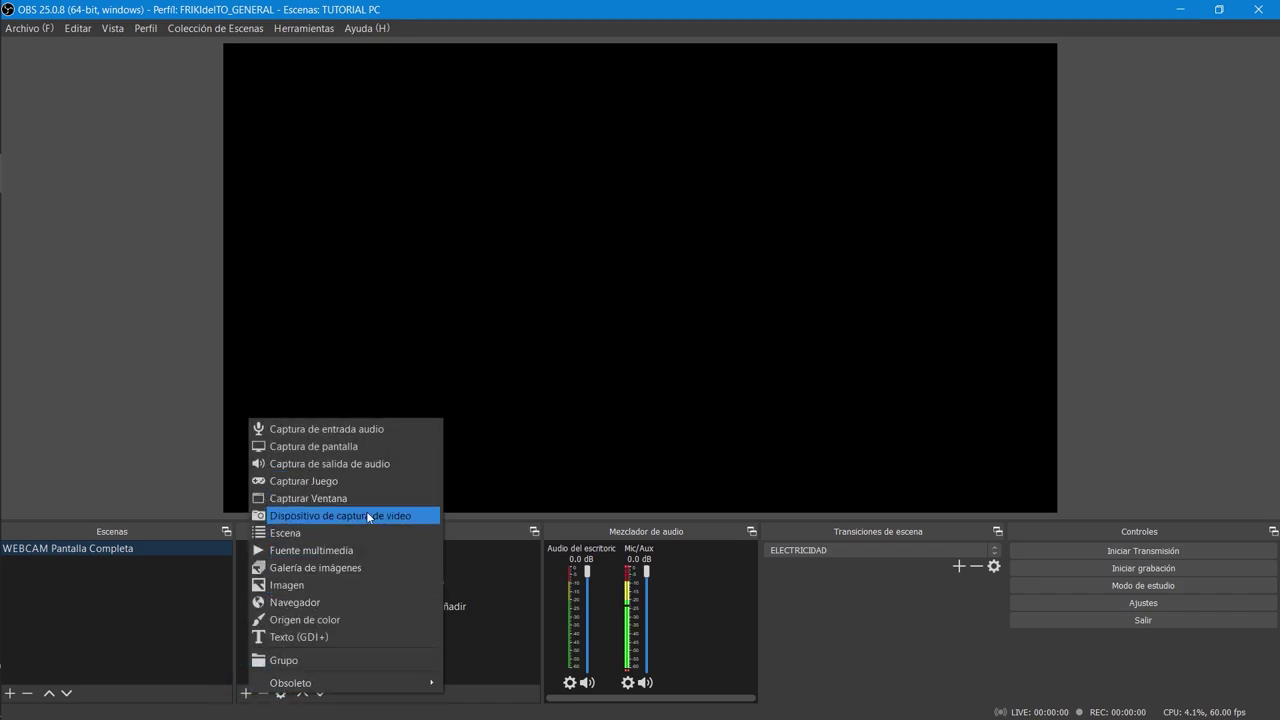
- Add a new video capture device source named Webcam to the WEBCAM Pantalla Completa scene
click(345, 515)
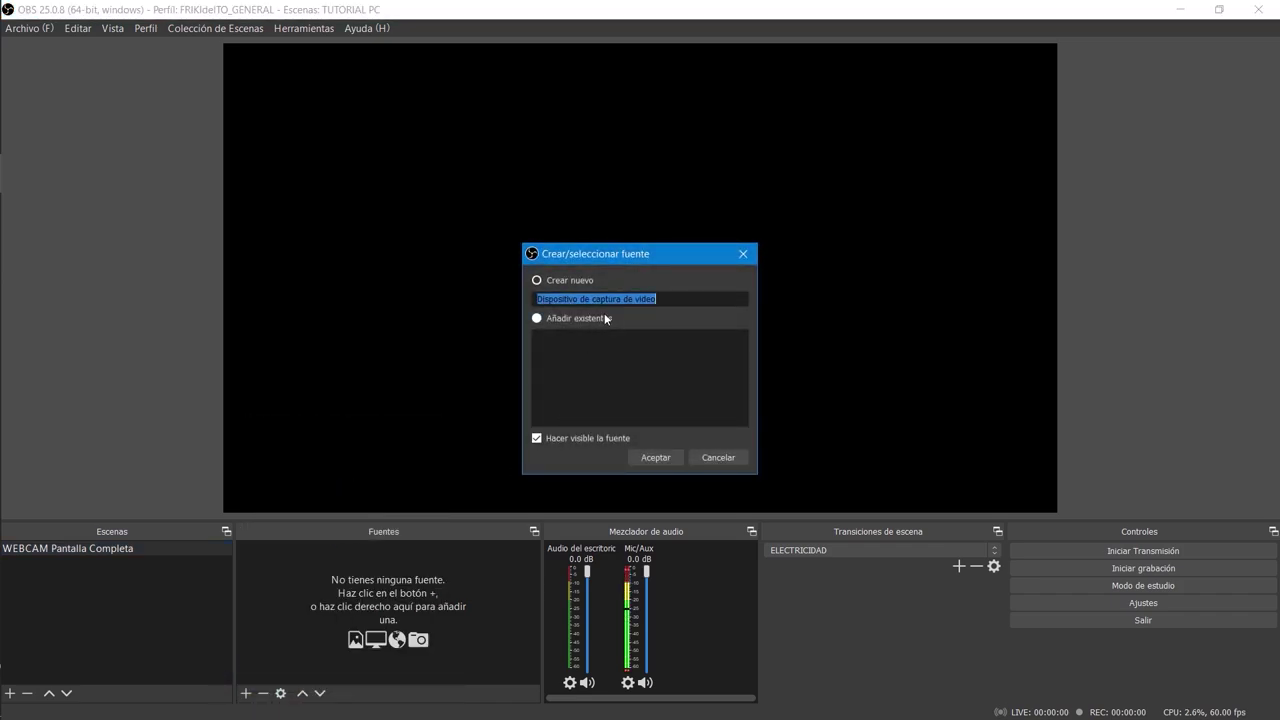
text(Webcam)
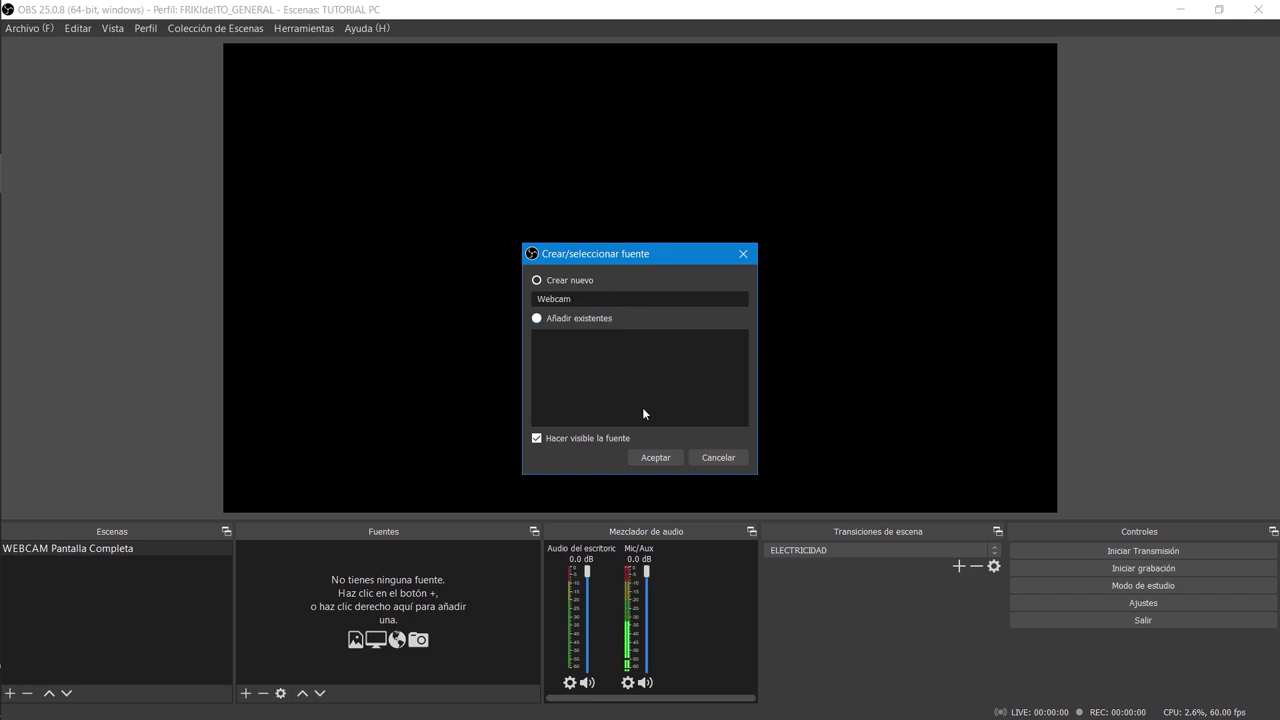
click(656, 457)
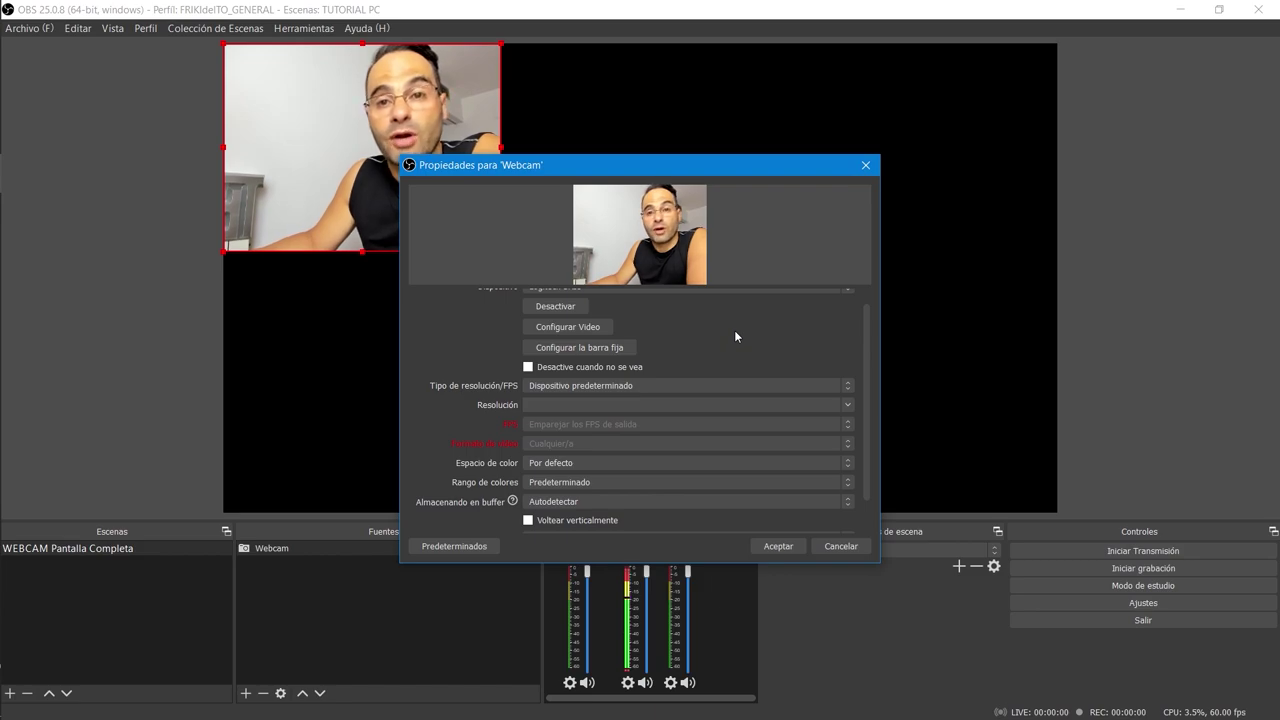
- Set the Webcam source to the custom resolution type with 1920x1080 and 60 FPS, and accept its properties
click(628, 387)
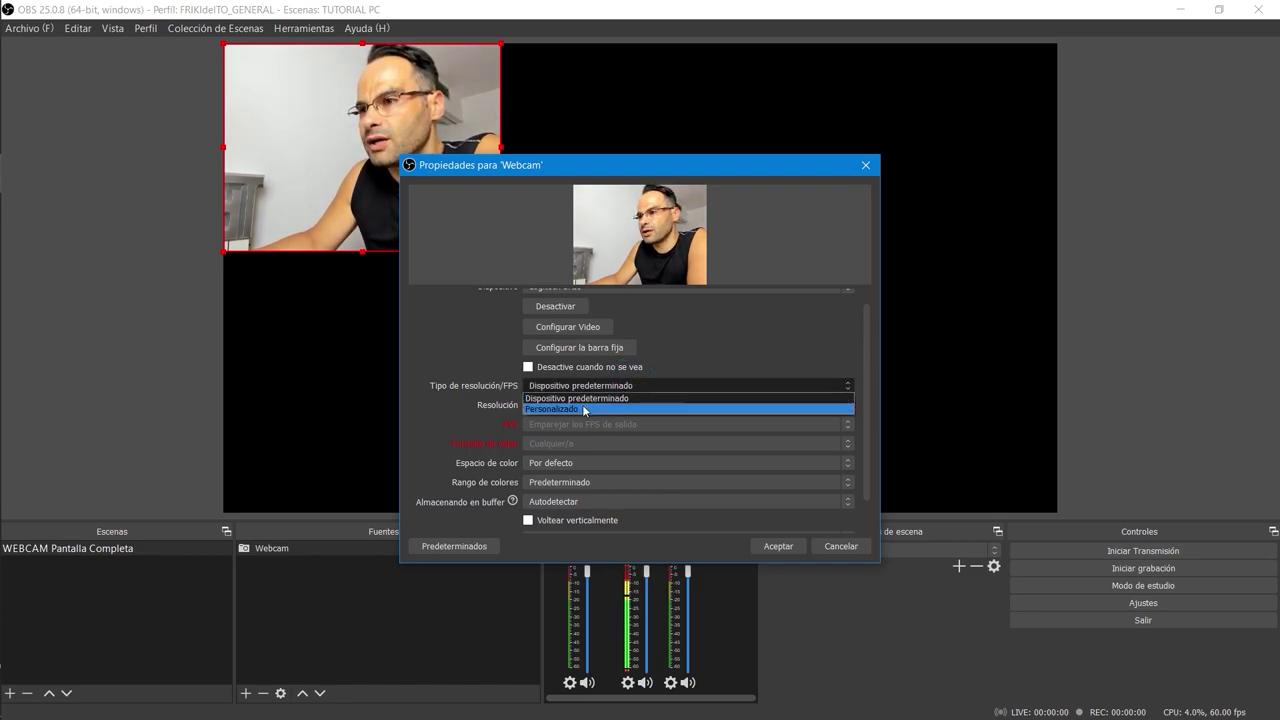
click(585, 409)
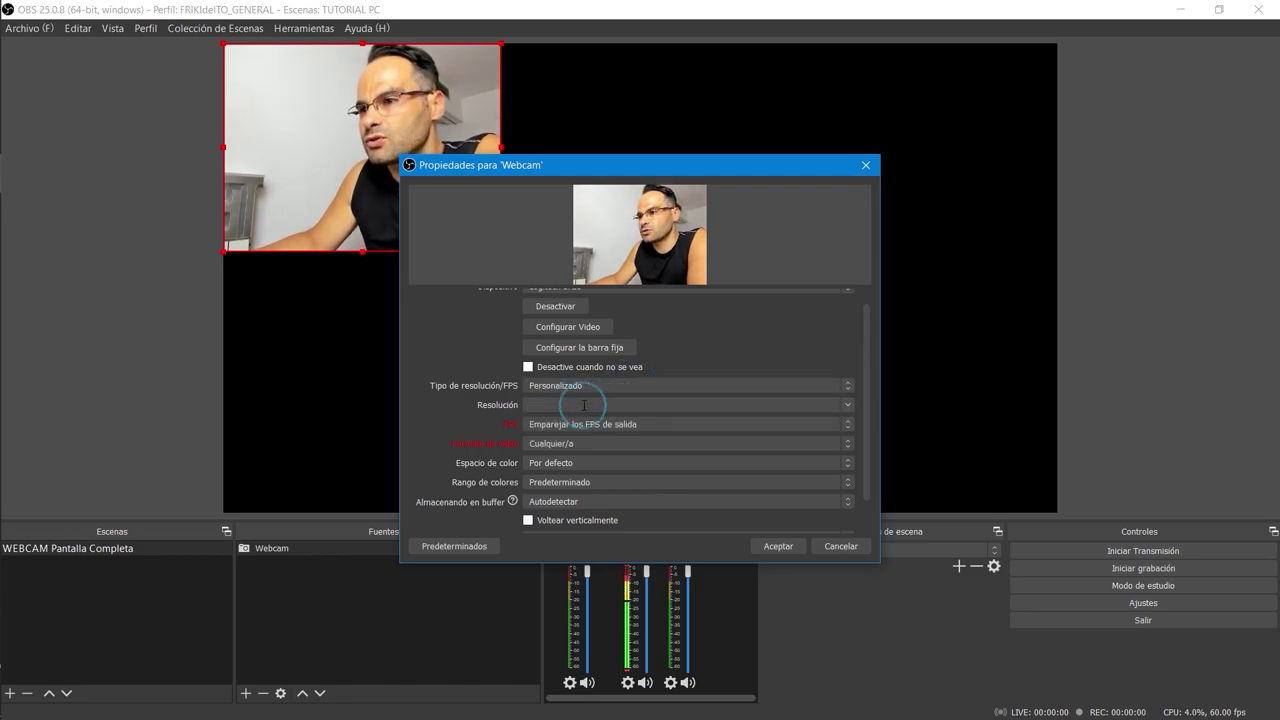
click(849, 404)
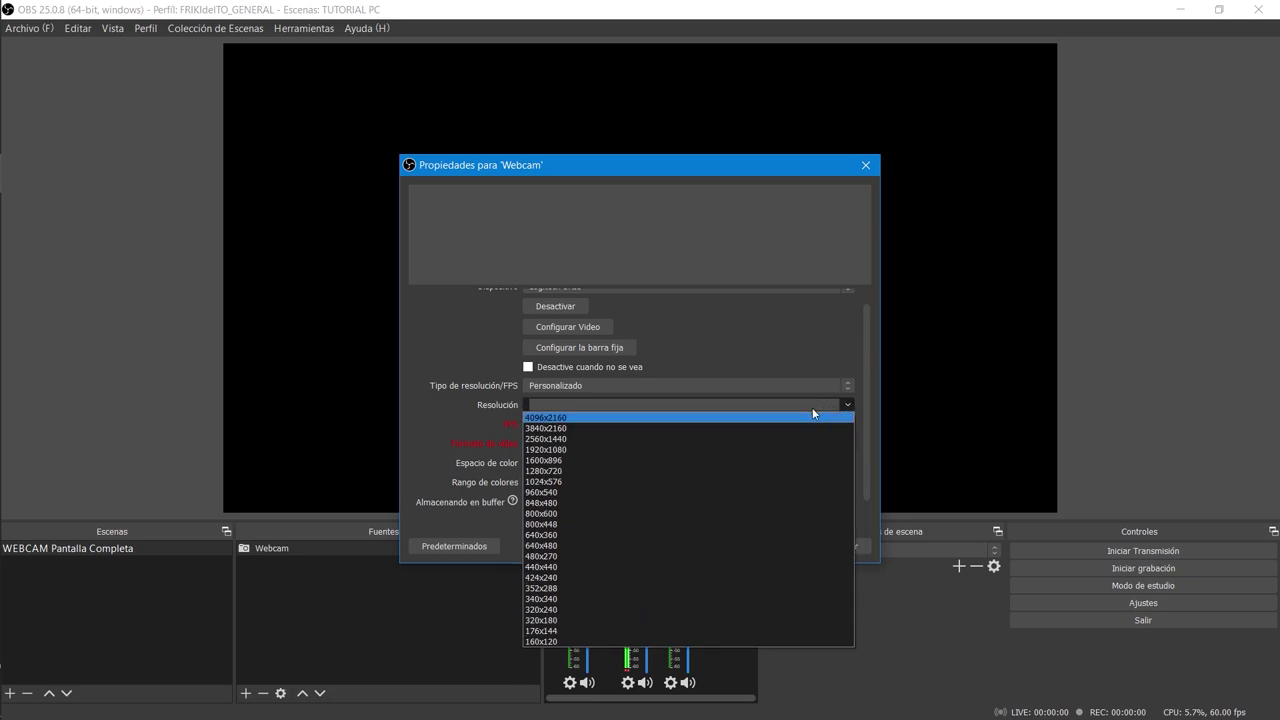
click(570, 450)
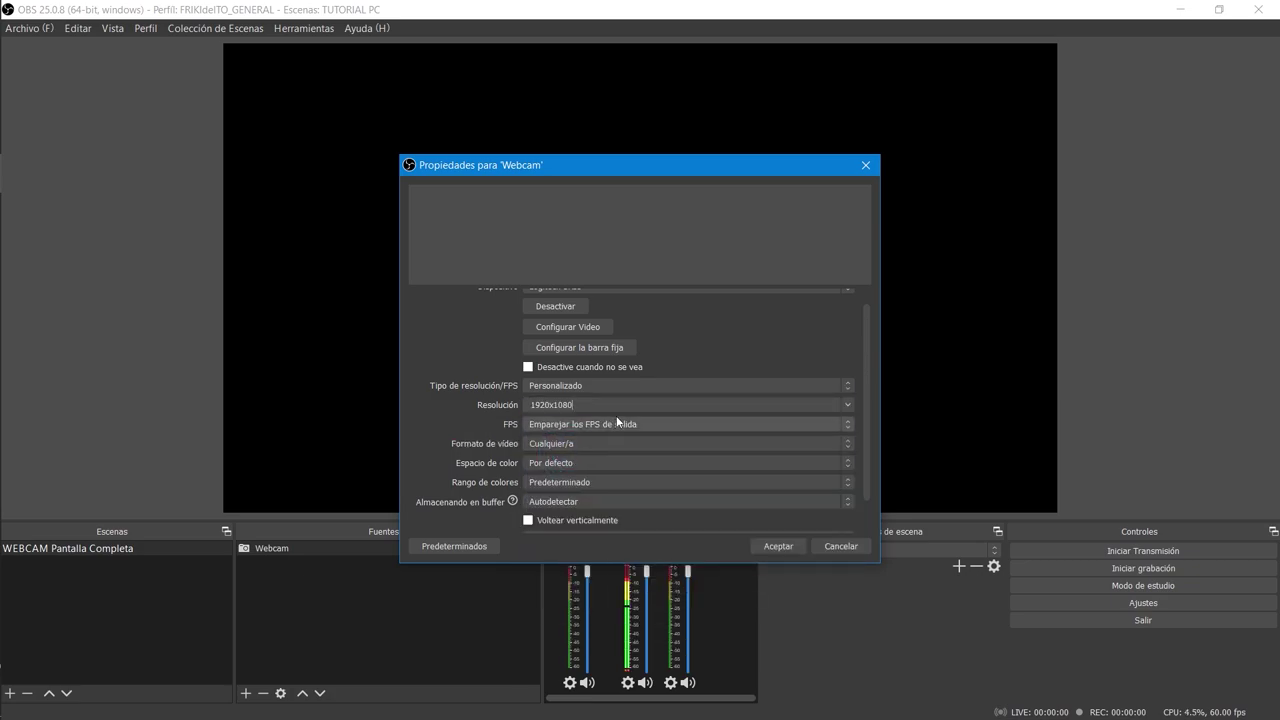
click(673, 422)
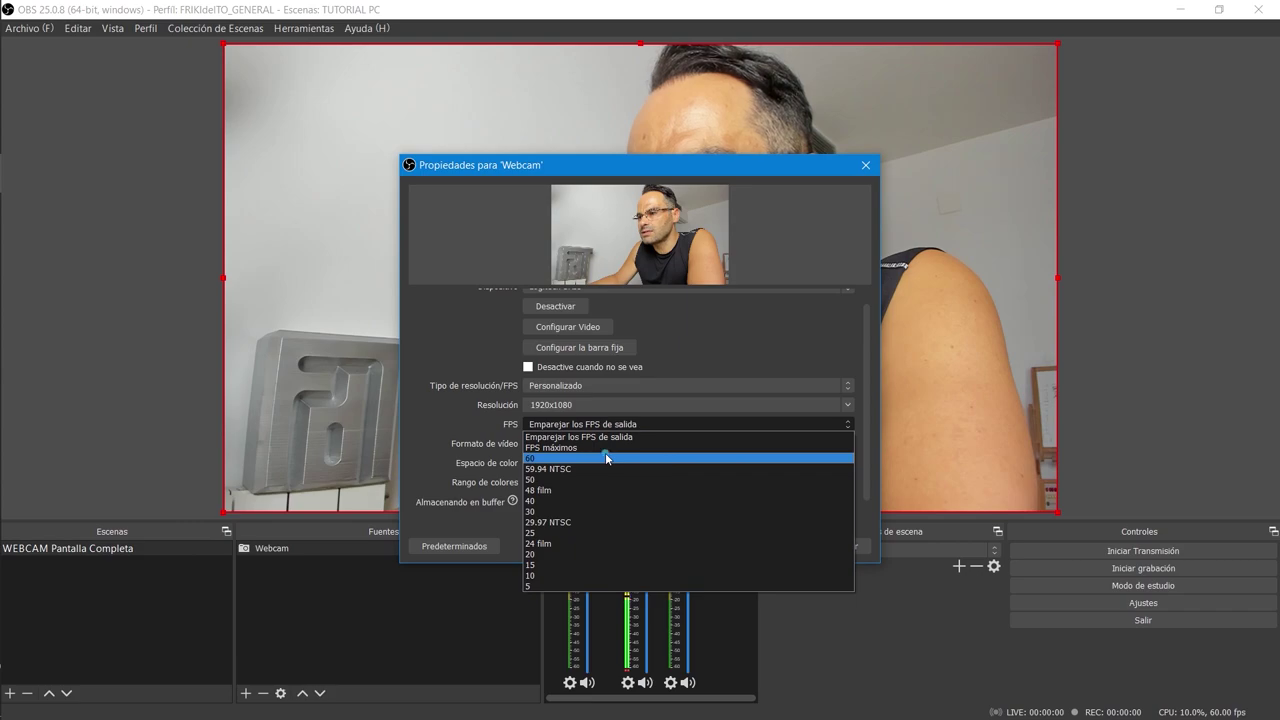
click(650, 458)
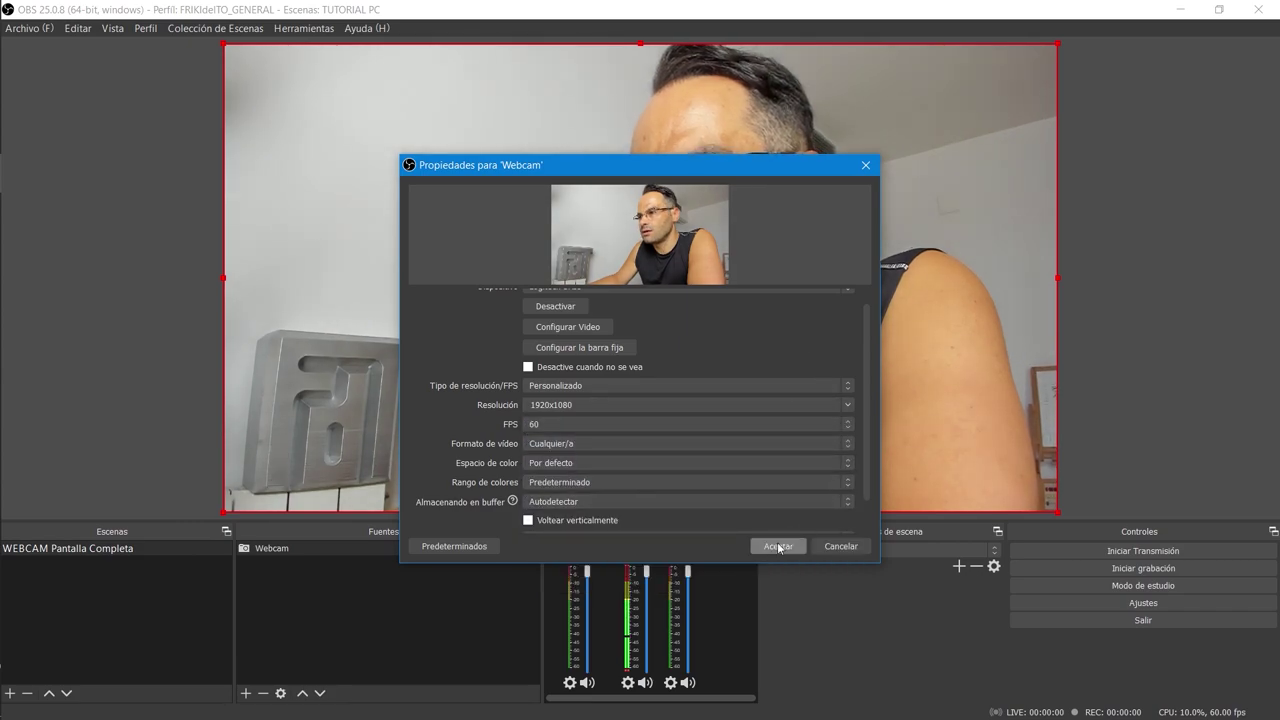
click(778, 546)
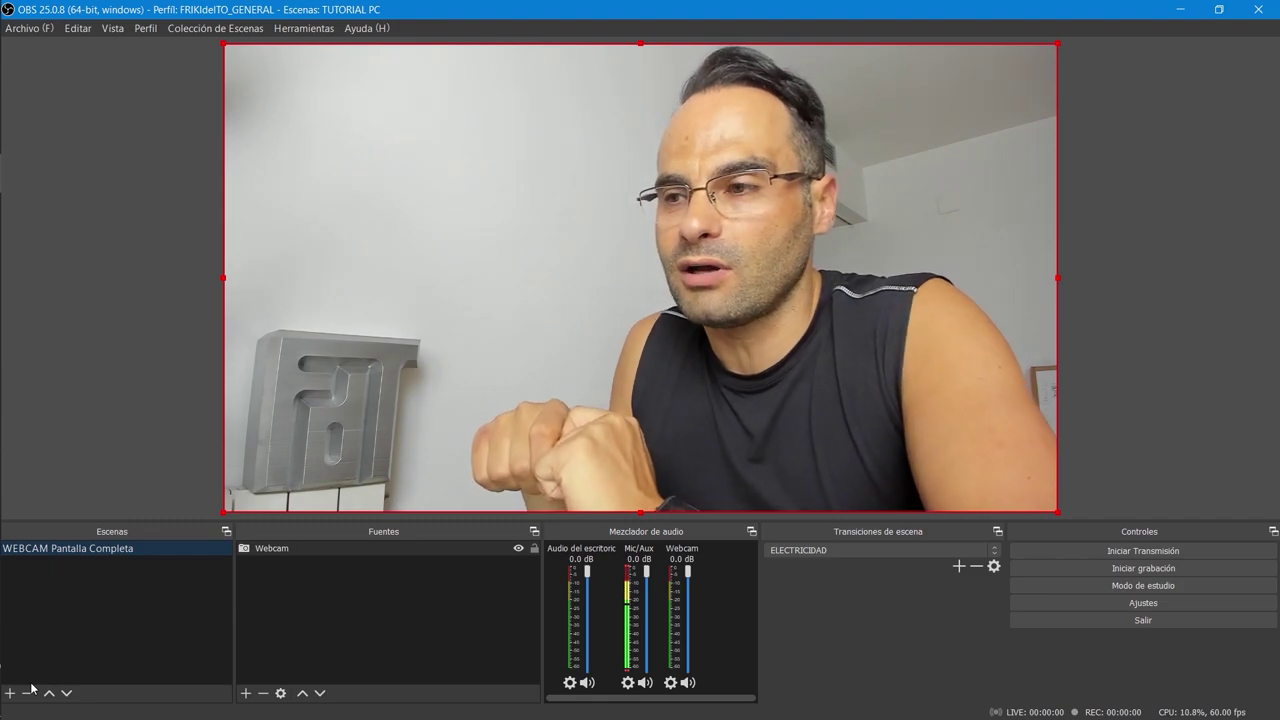
- Create a new scene named Captura de pantalla con WEBCAM
click(10, 692)
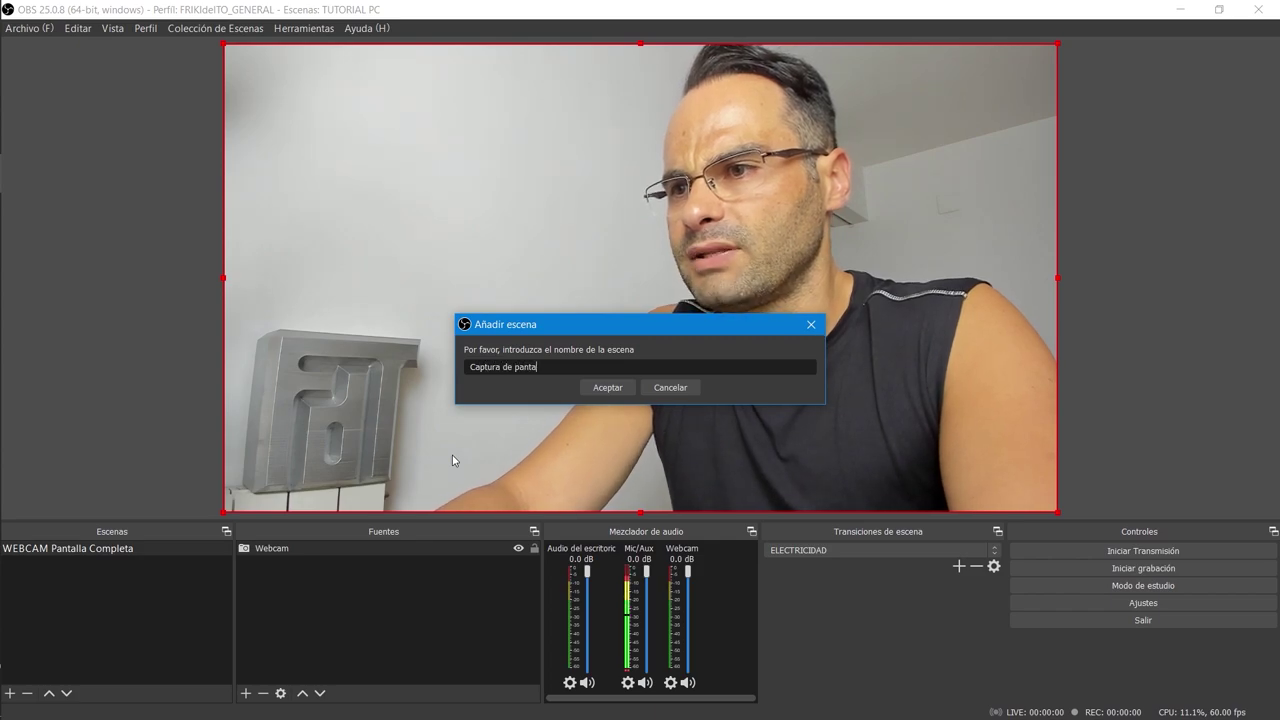
text(Captura de pantalla con WEBCAM)
key(Return)
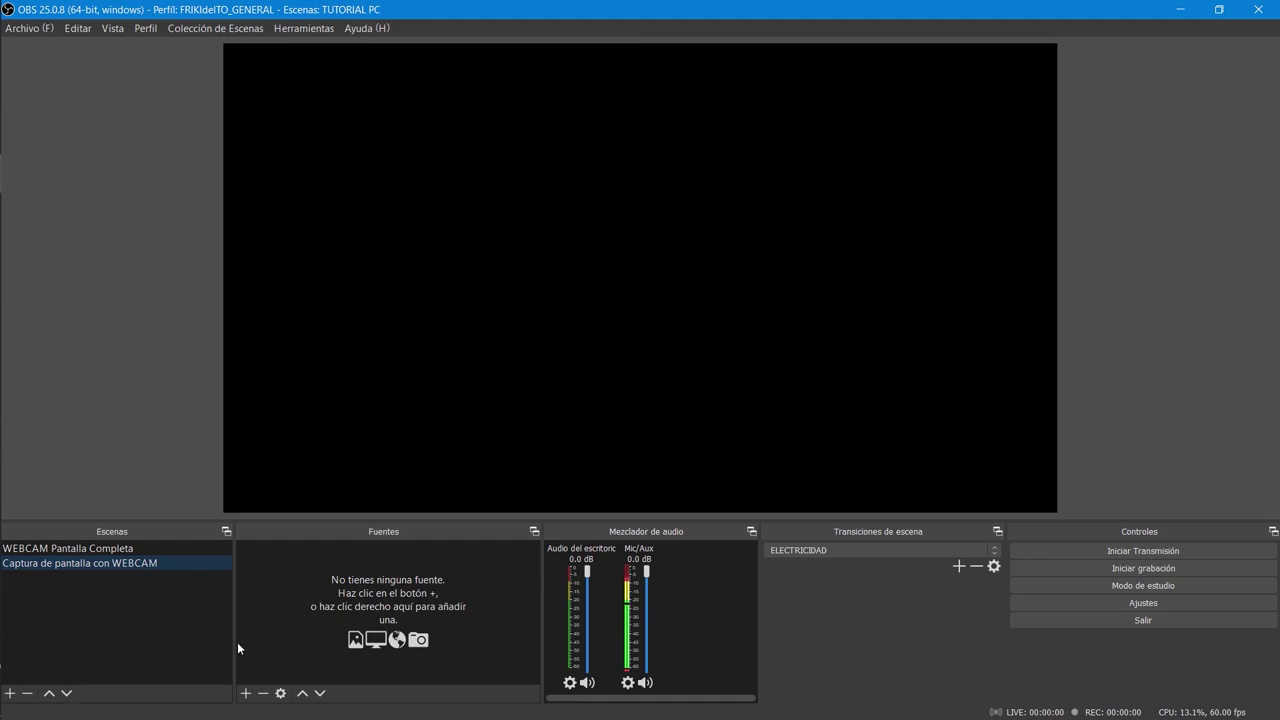
- Add a display capture source to the new scene with its default name and default properties
click(245, 693)
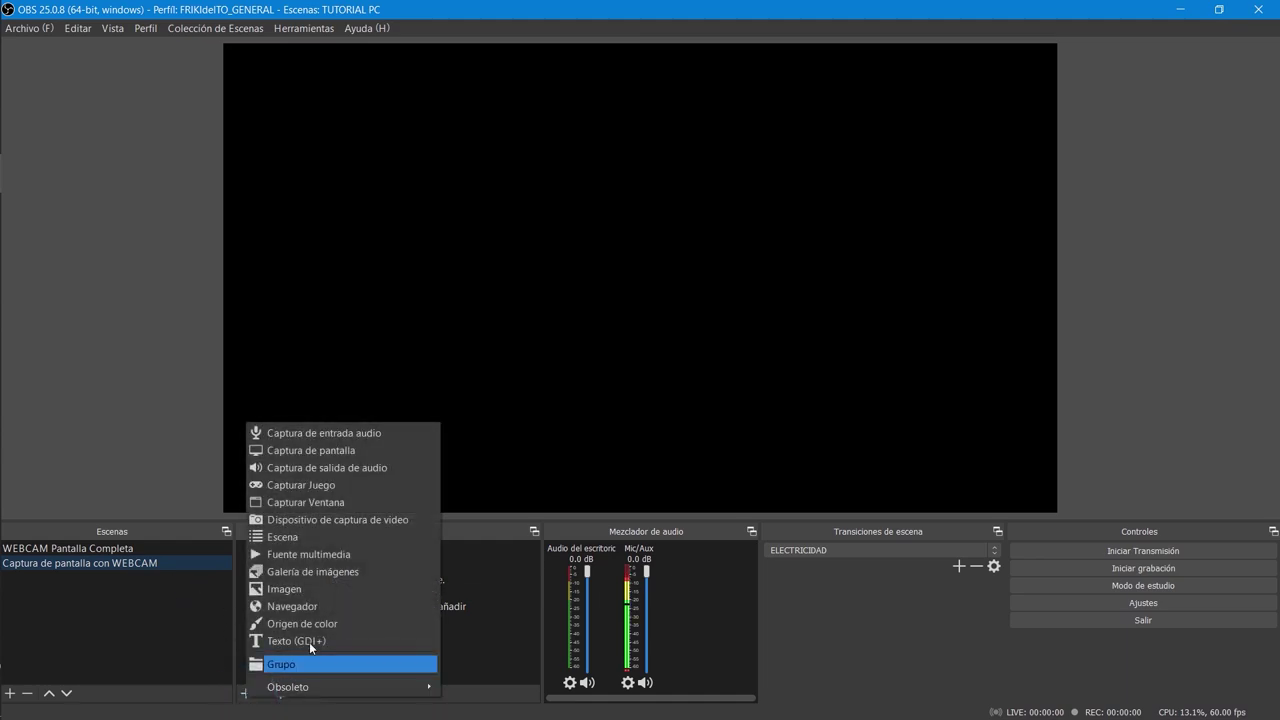
click(371, 449)
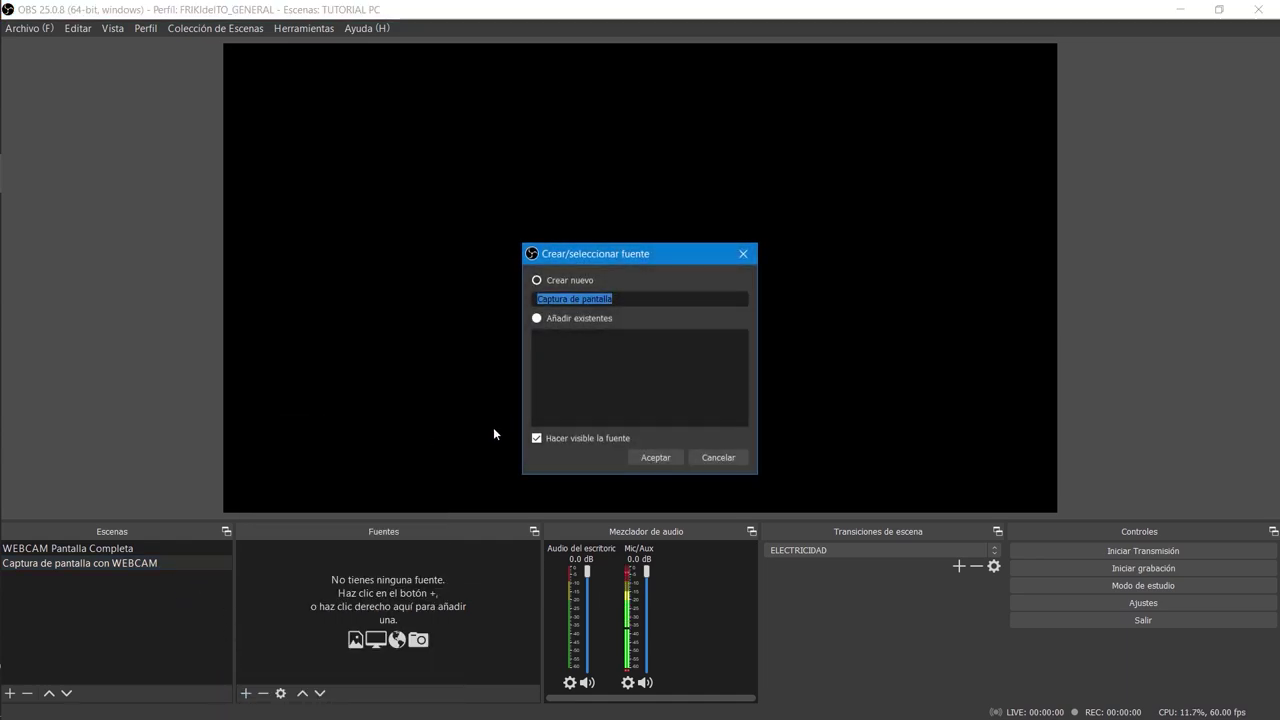
click(660, 456)
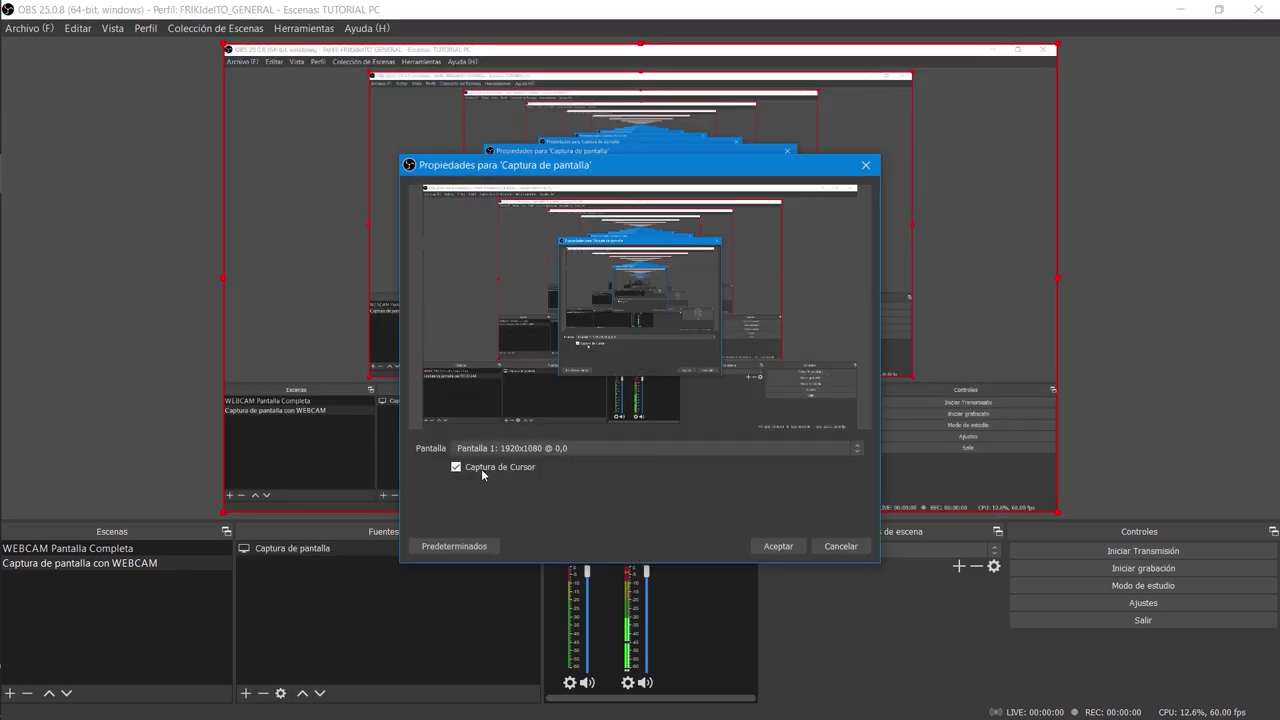
click(778, 547)
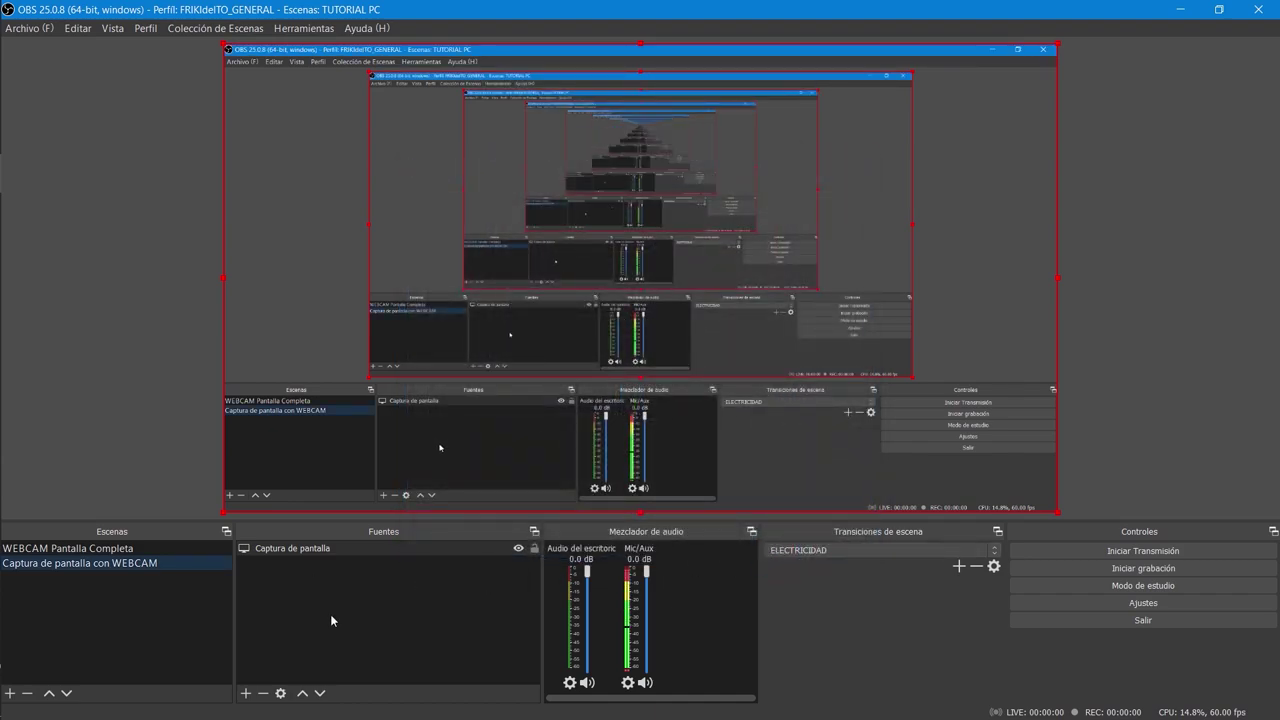
- Add the existing Webcam video capture device to the Captura de pantalla con WEBCAM scene
click(245, 694)
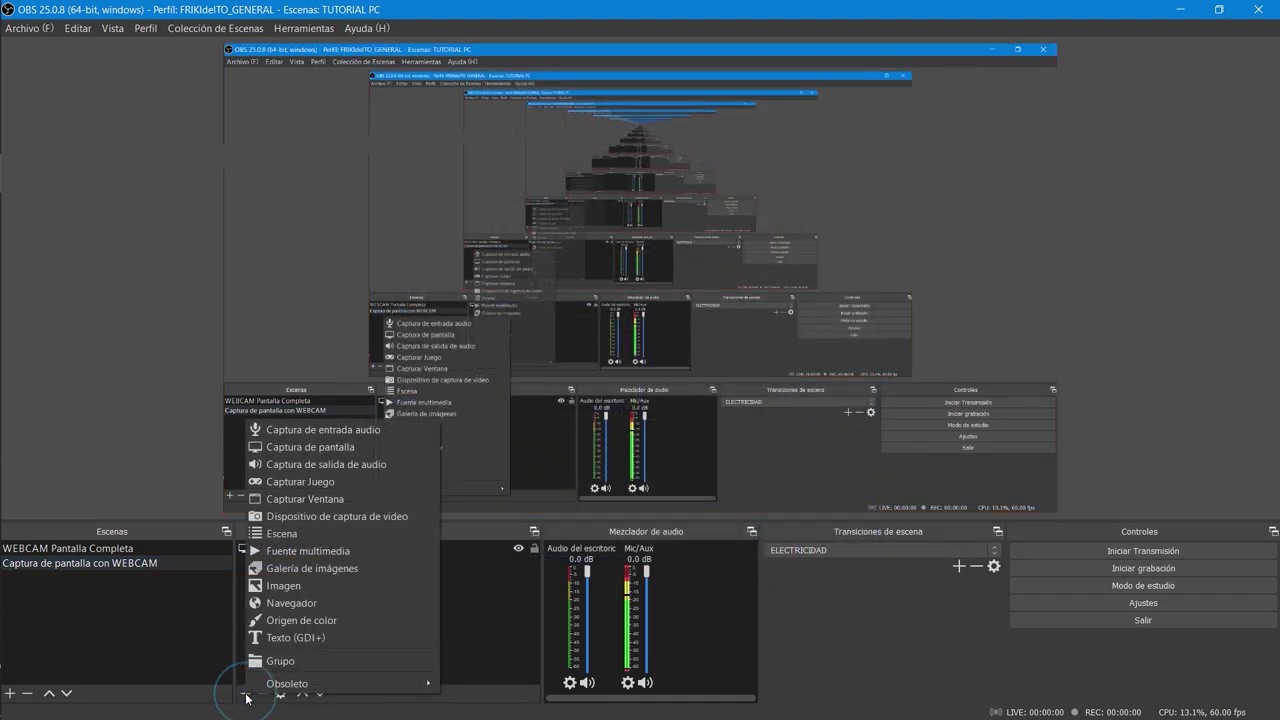
click(343, 516)
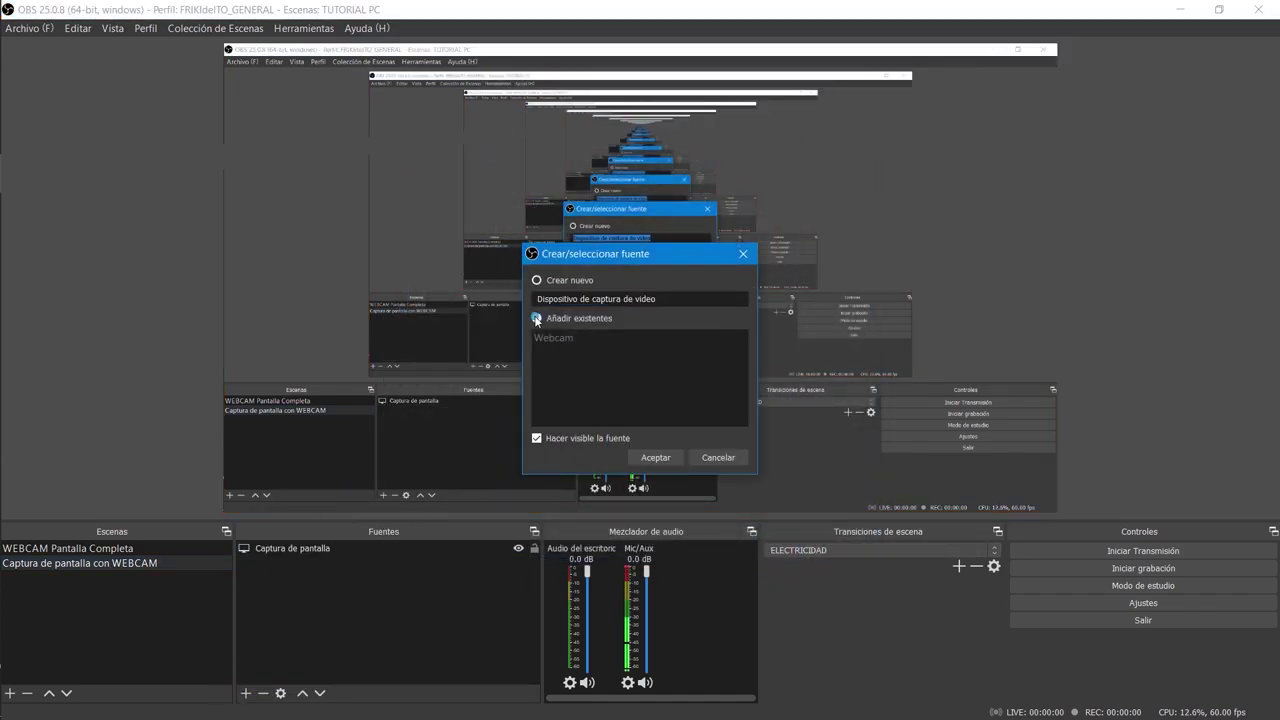
click(560, 338)
click(658, 457)
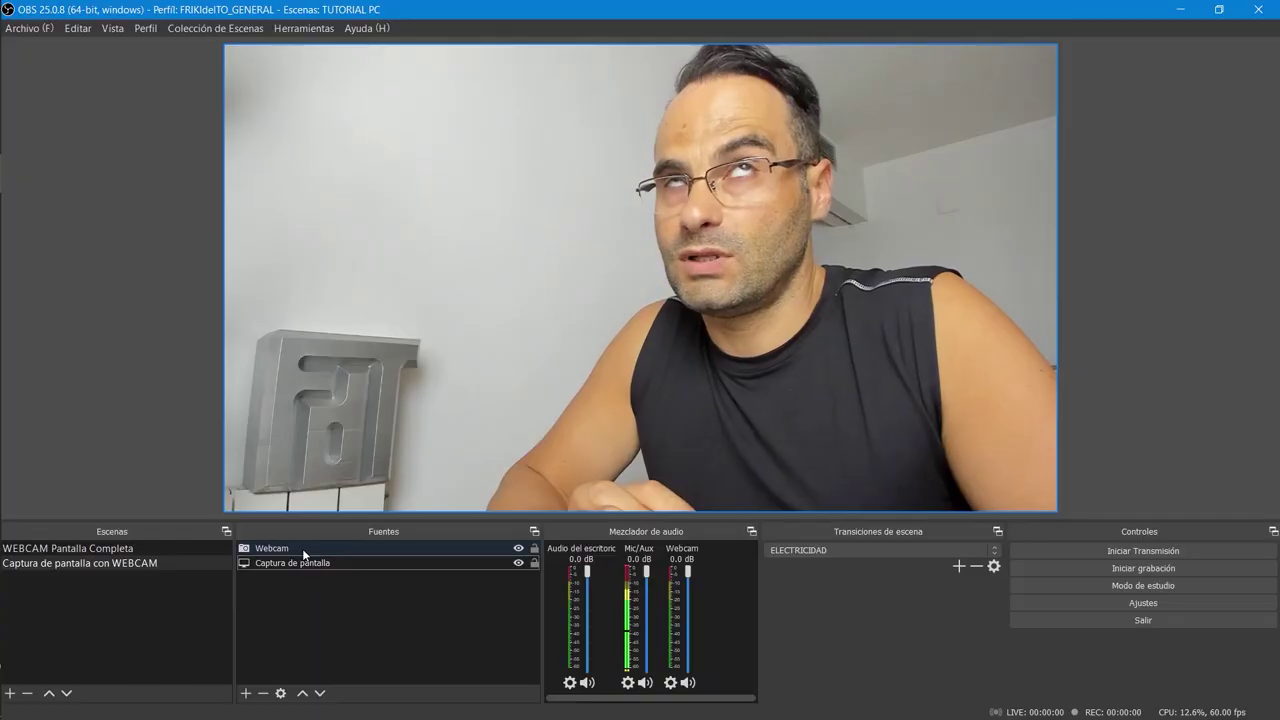
- Add a Recortar/Acolchar effect filter with its default name to the Webcam source
click(302, 548)
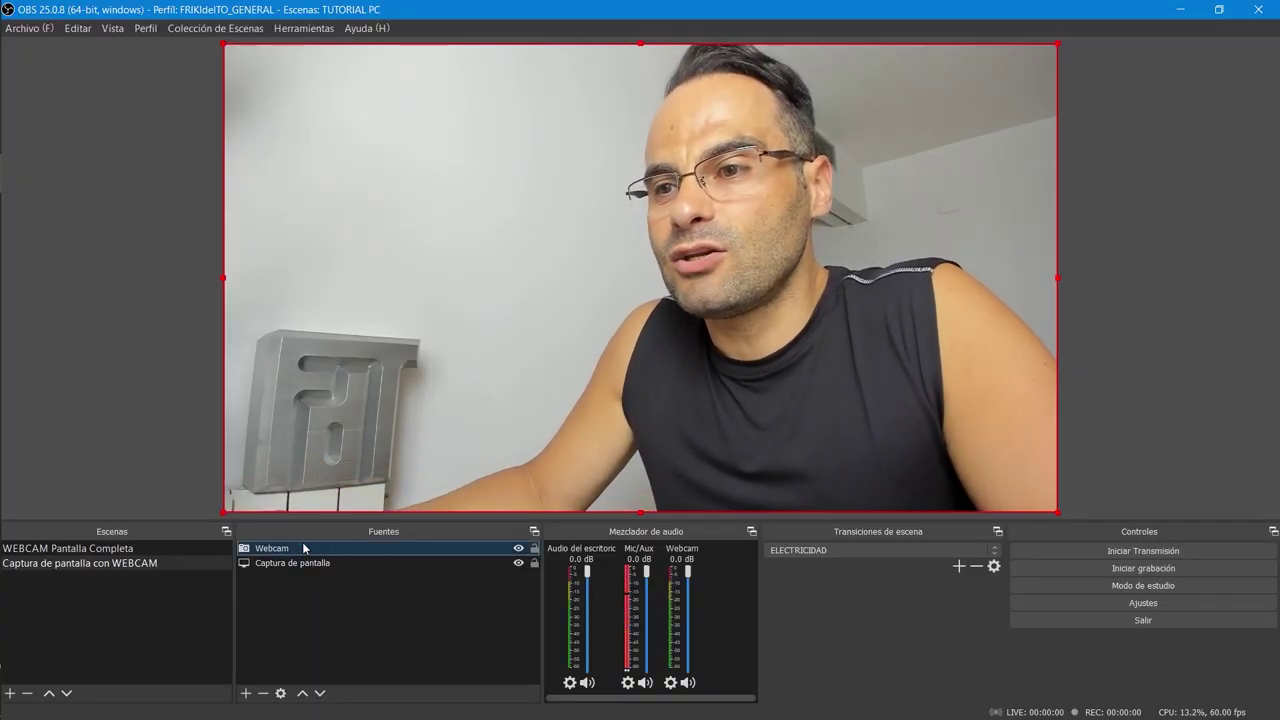
right_click(314, 556)
click(335, 524)
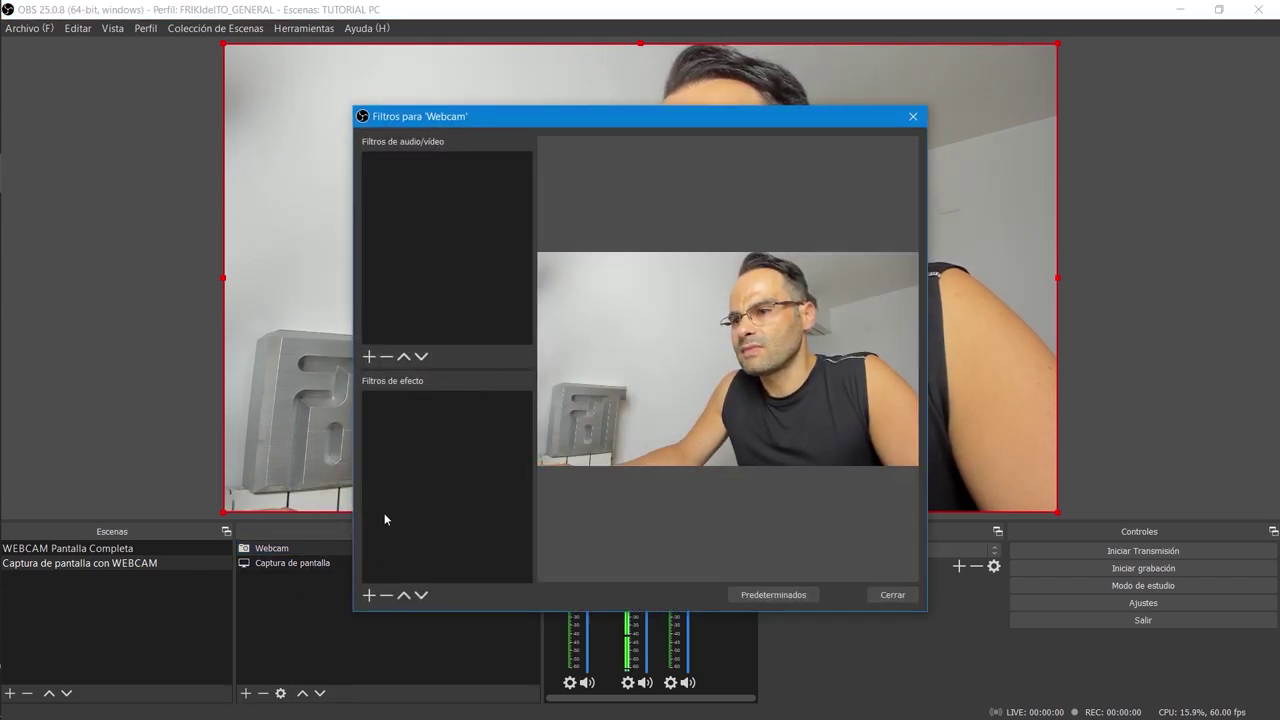
click(370, 596)
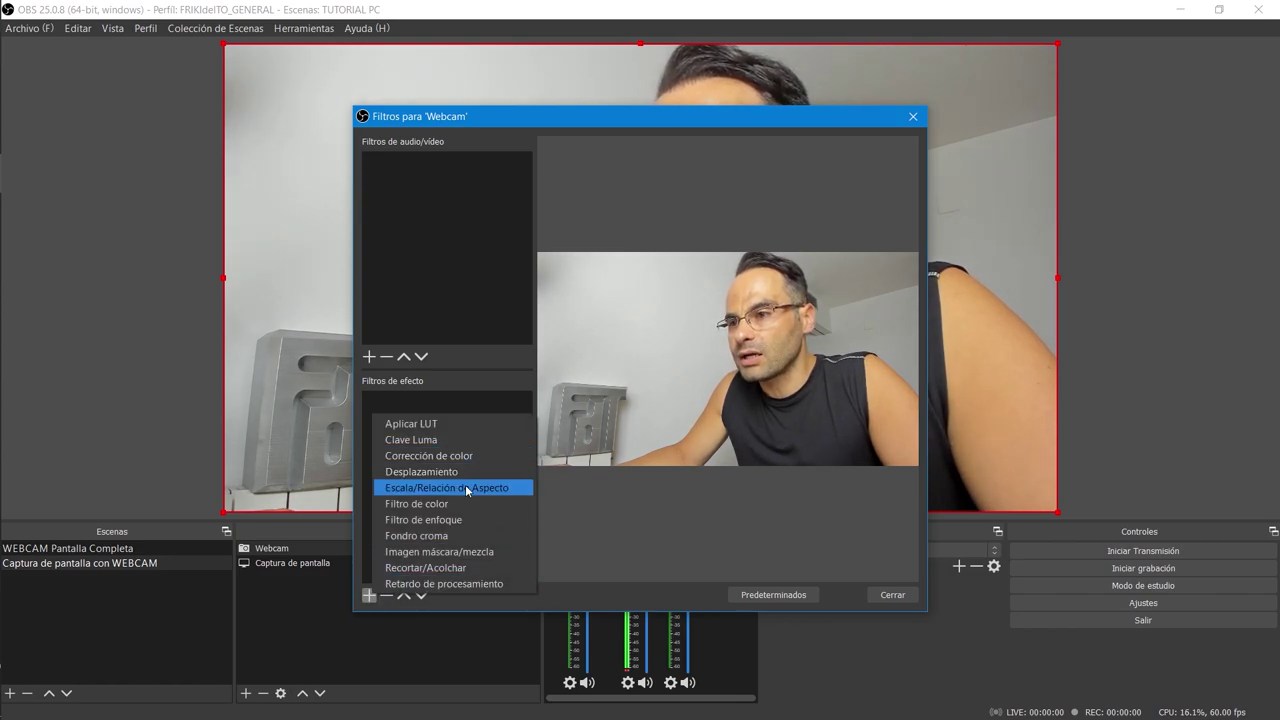
click(463, 567)
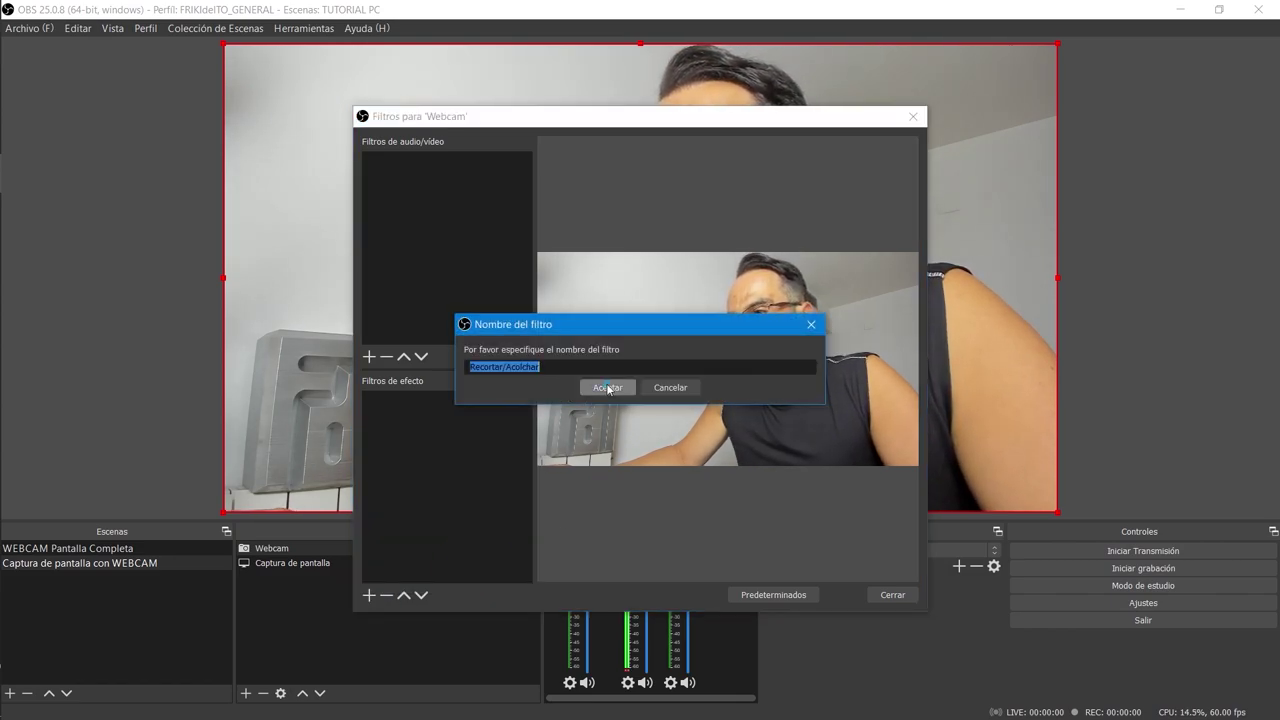
click(608, 388)
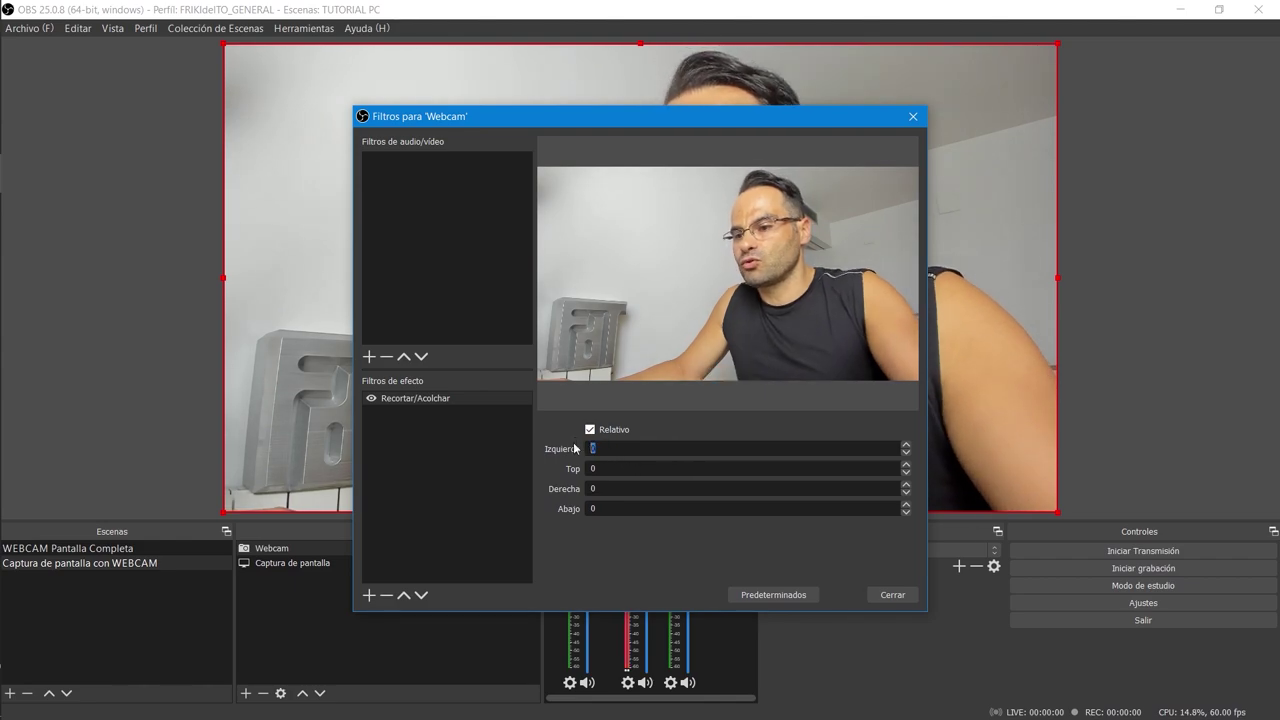
- Crop the Webcam by 500 on the left, 100 on the right and 300 at the bottom, and close the filters
text(500)
key(Tab)
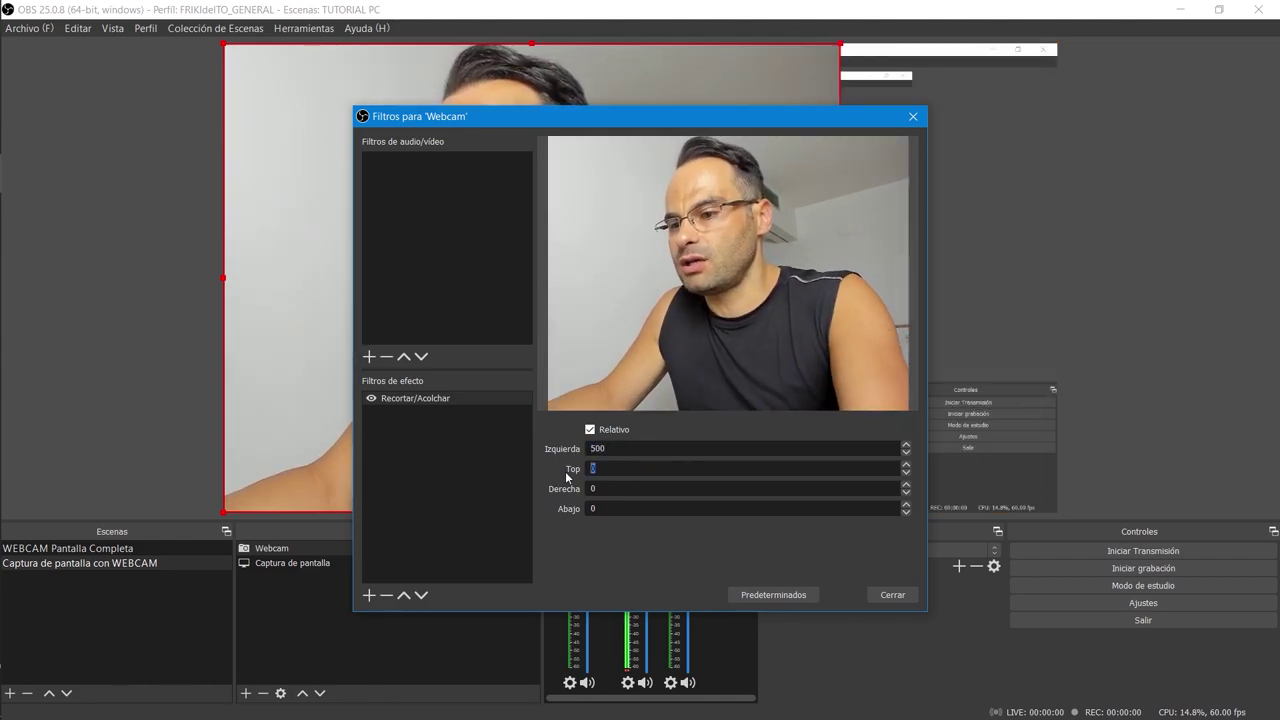
text(100)
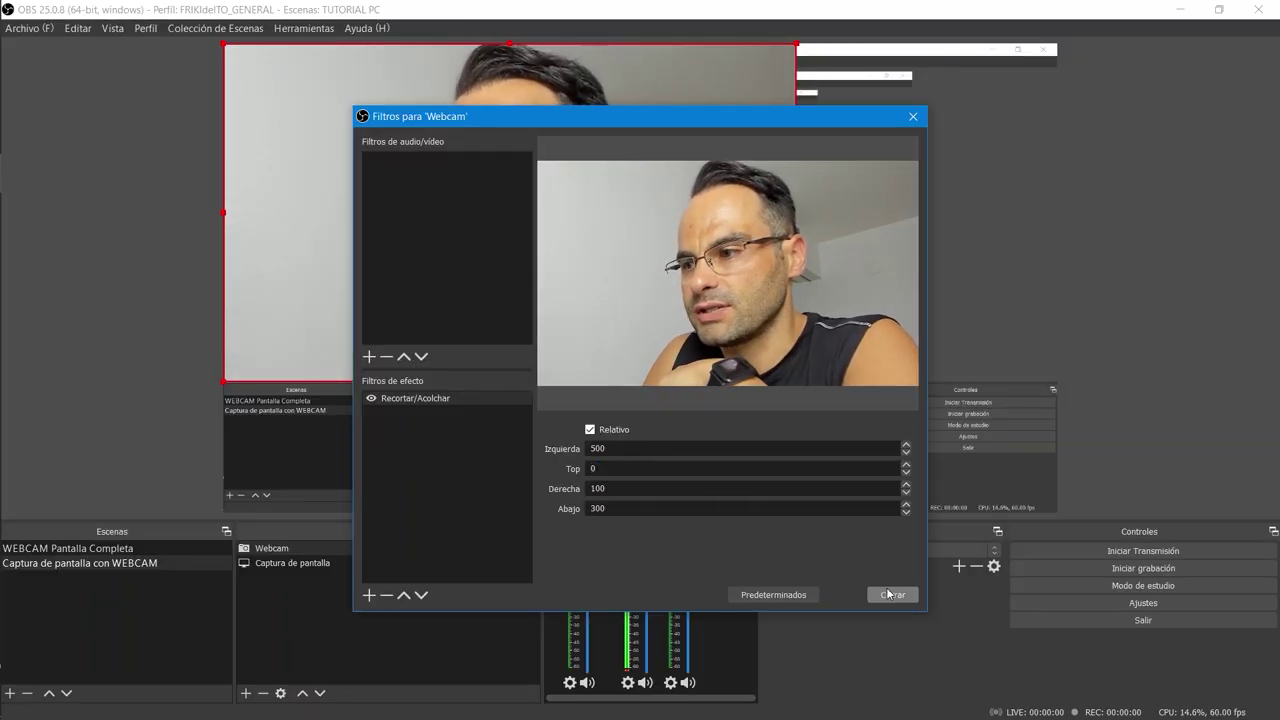
click(893, 595)
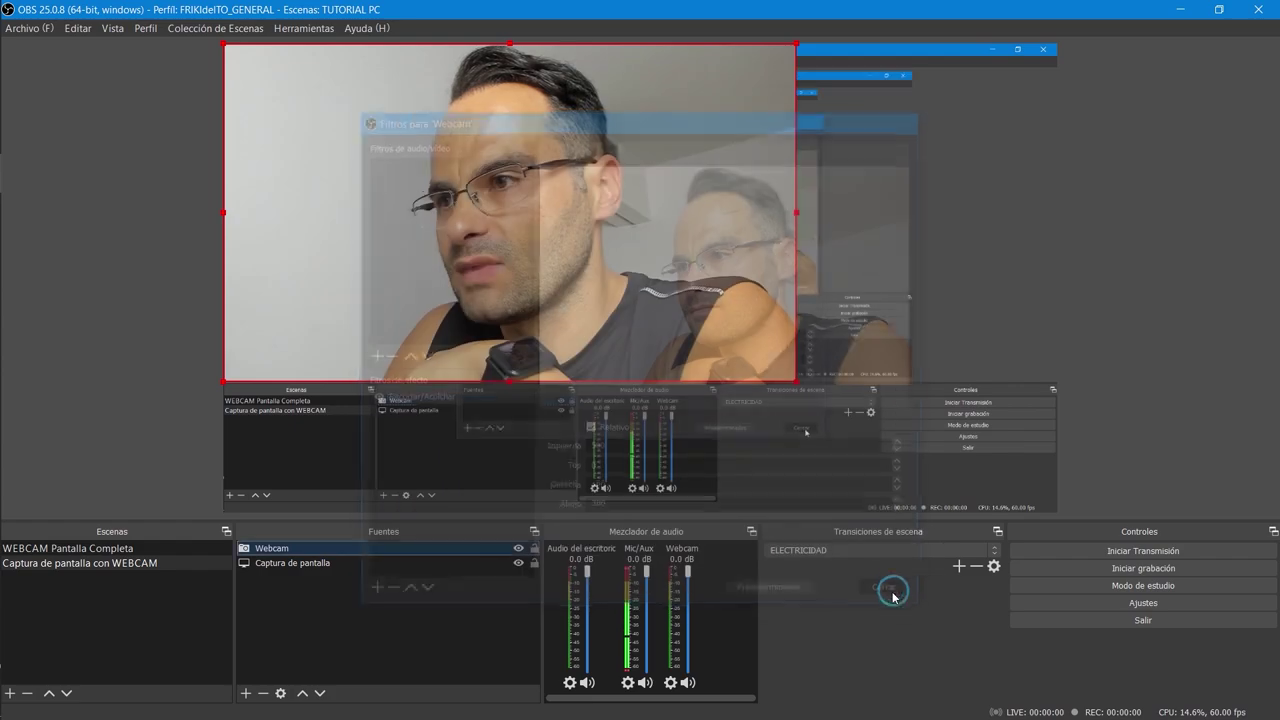
- Move the Webcam image to the canvas's lower-right corner and shrink it to about a quarter of the canvas width
drag(556, 213, 810, 332)
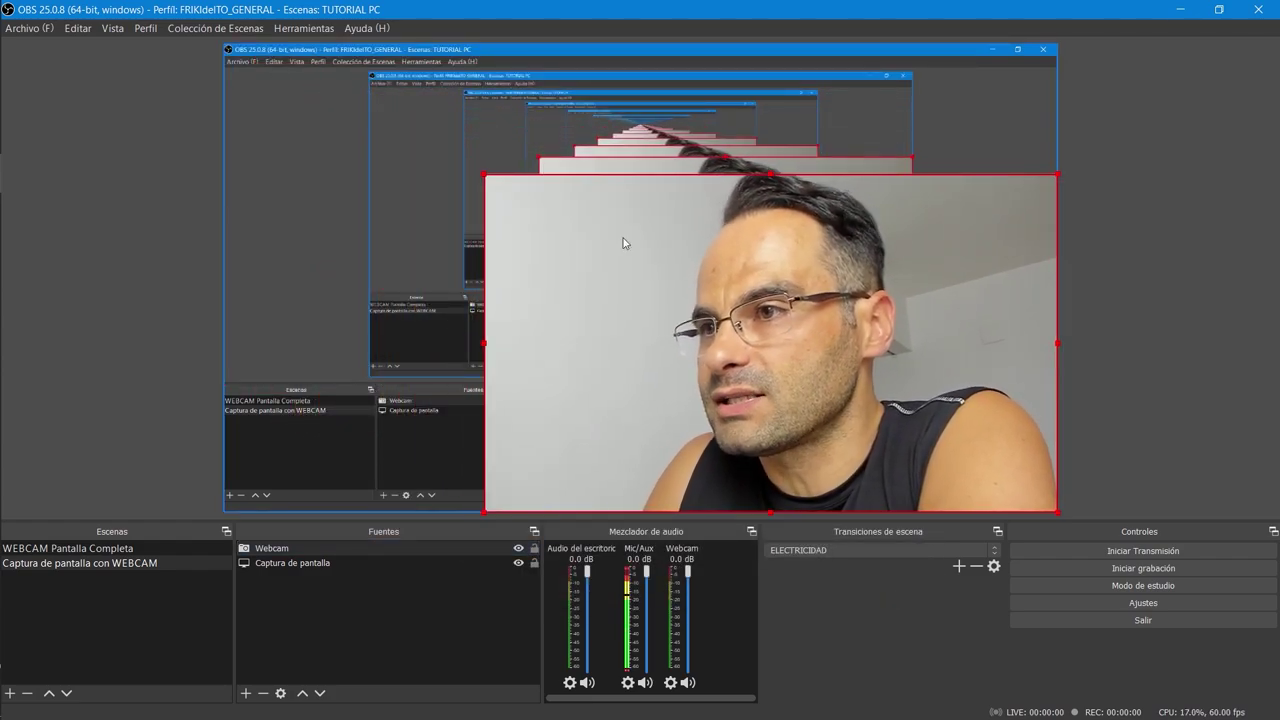
drag(482, 177, 840, 394)
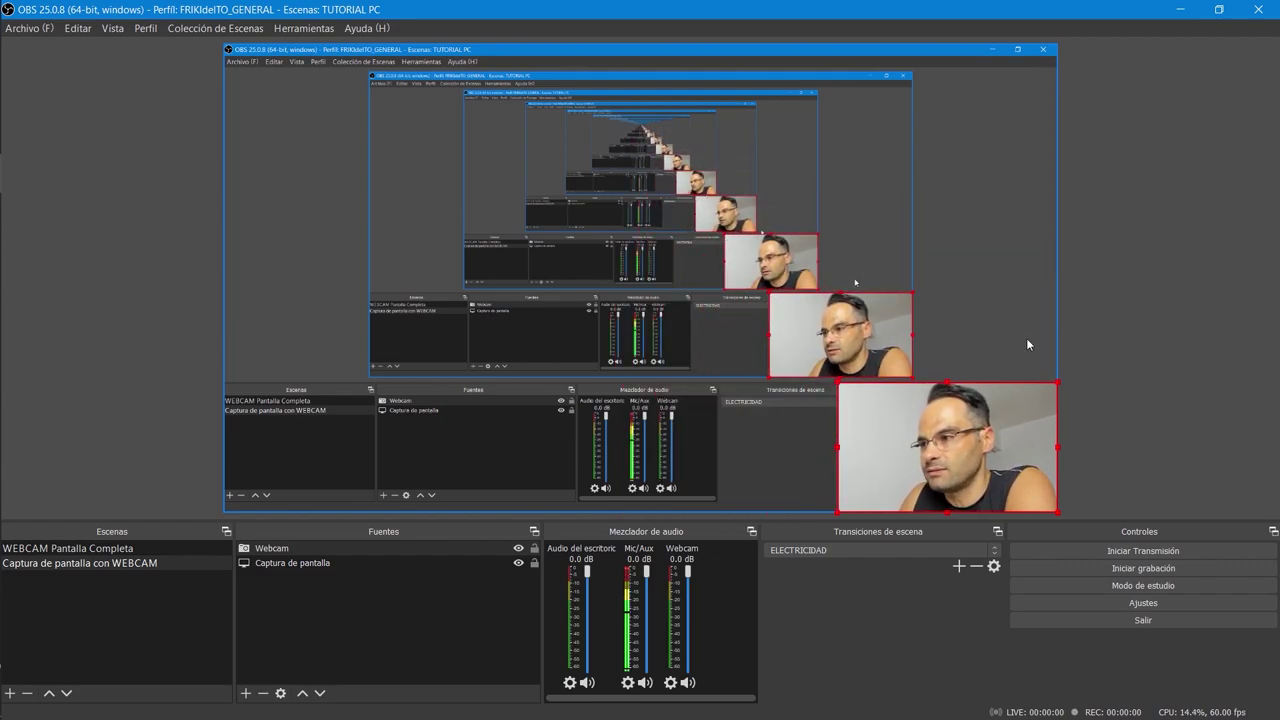
click(1145, 326)
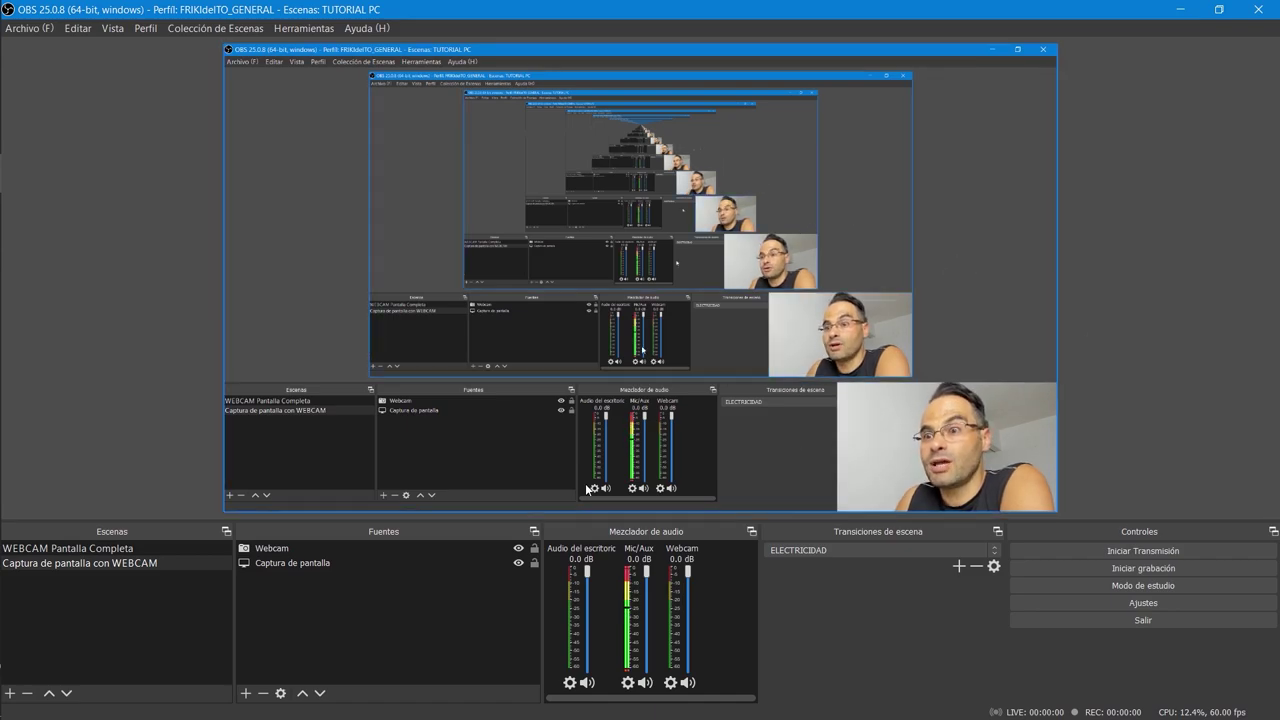
- Switch to the WEBCAM Pantalla Completa scene and open the filters of its Webcam source
click(97, 553)
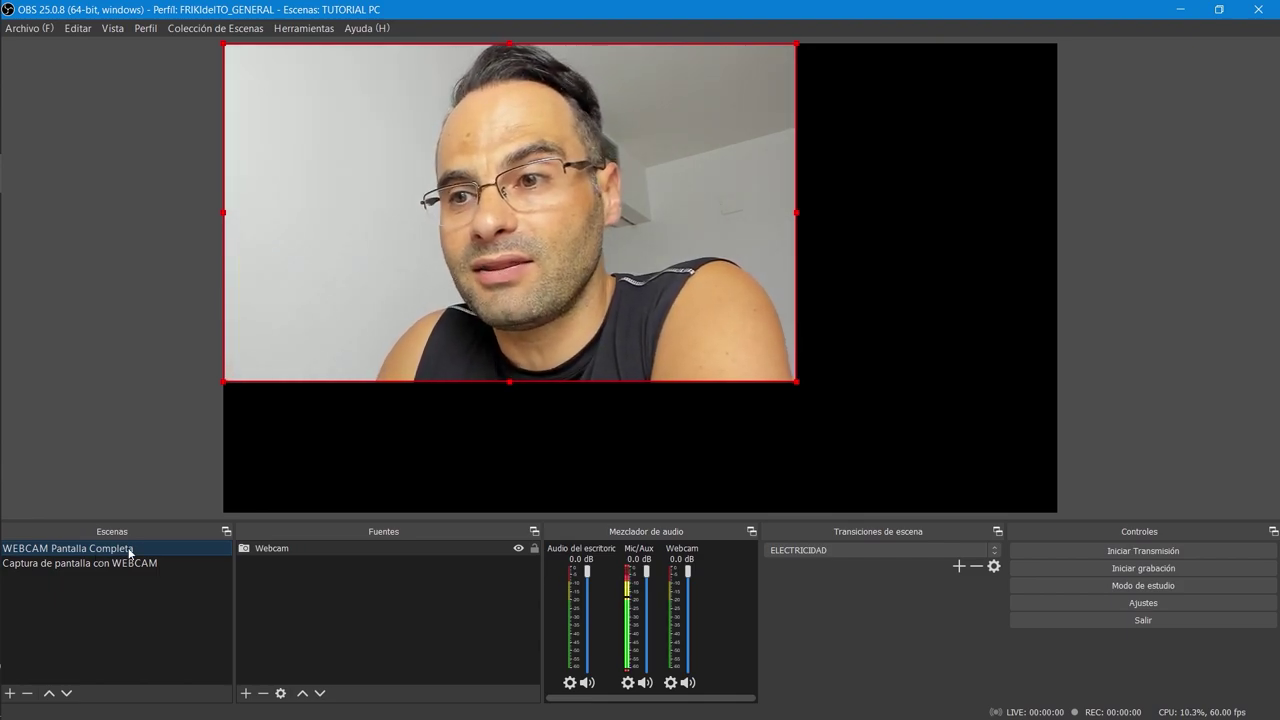
click(304, 551)
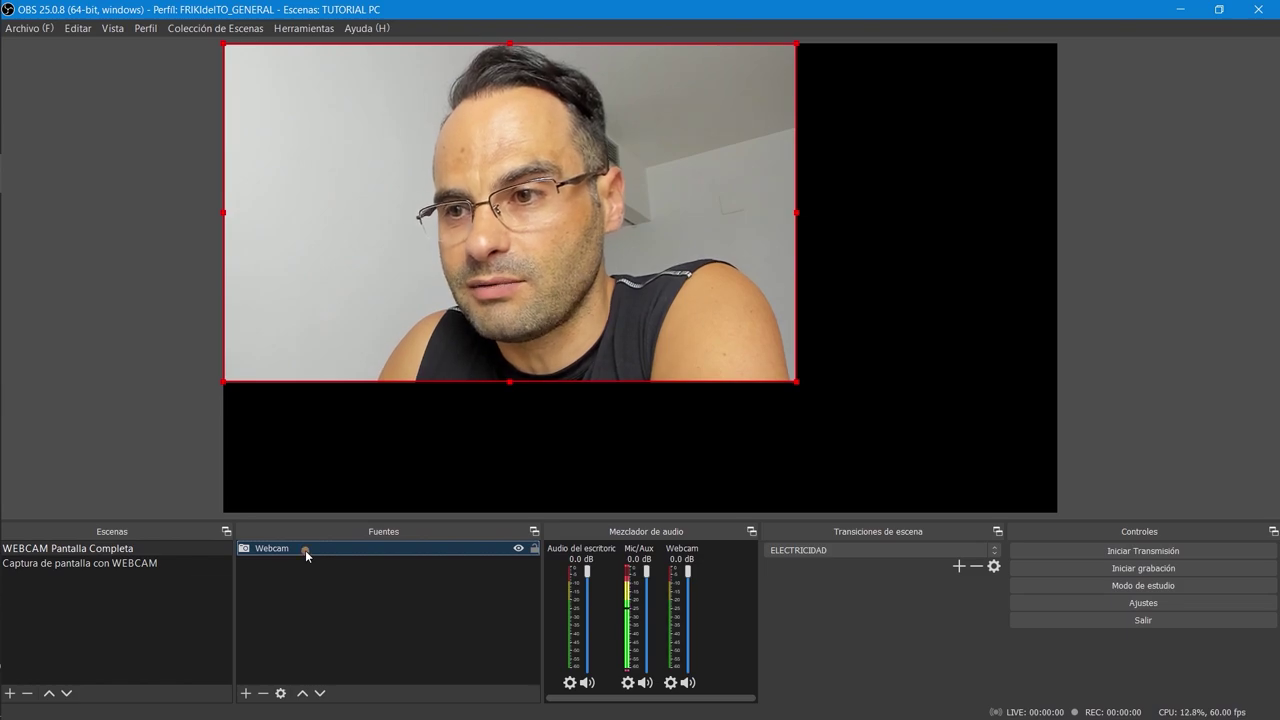
right_click(305, 550)
click(455, 523)
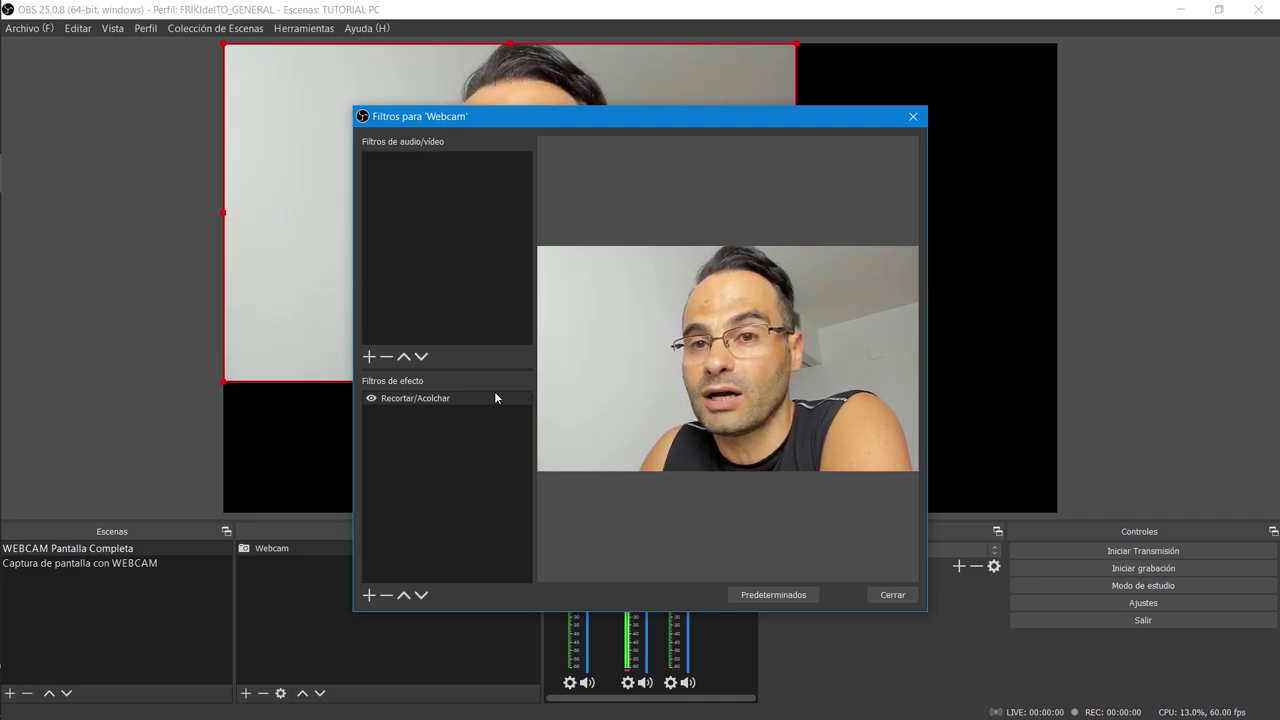
- Toggle the Recortar/Acolchar filter off and on repeatedly to compare the Webcam image with and without cropping
click(372, 399)
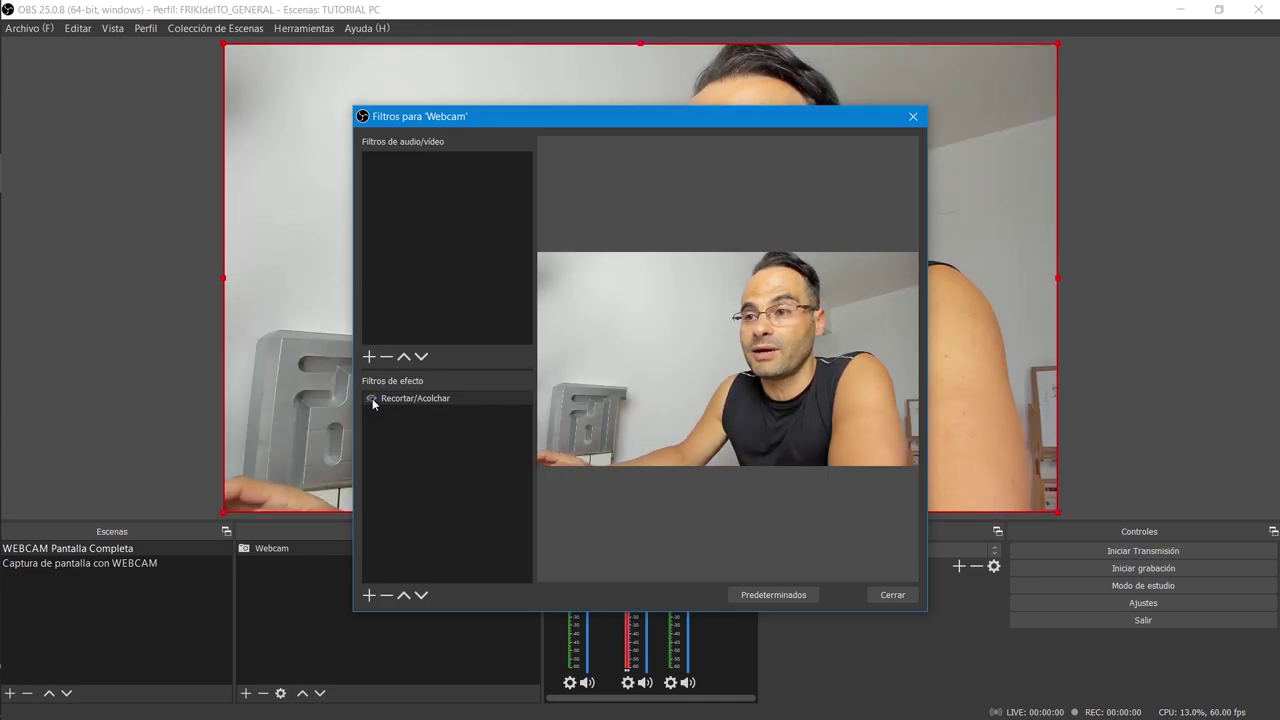
click(372, 399)
click(372, 399)
click(372, 399)
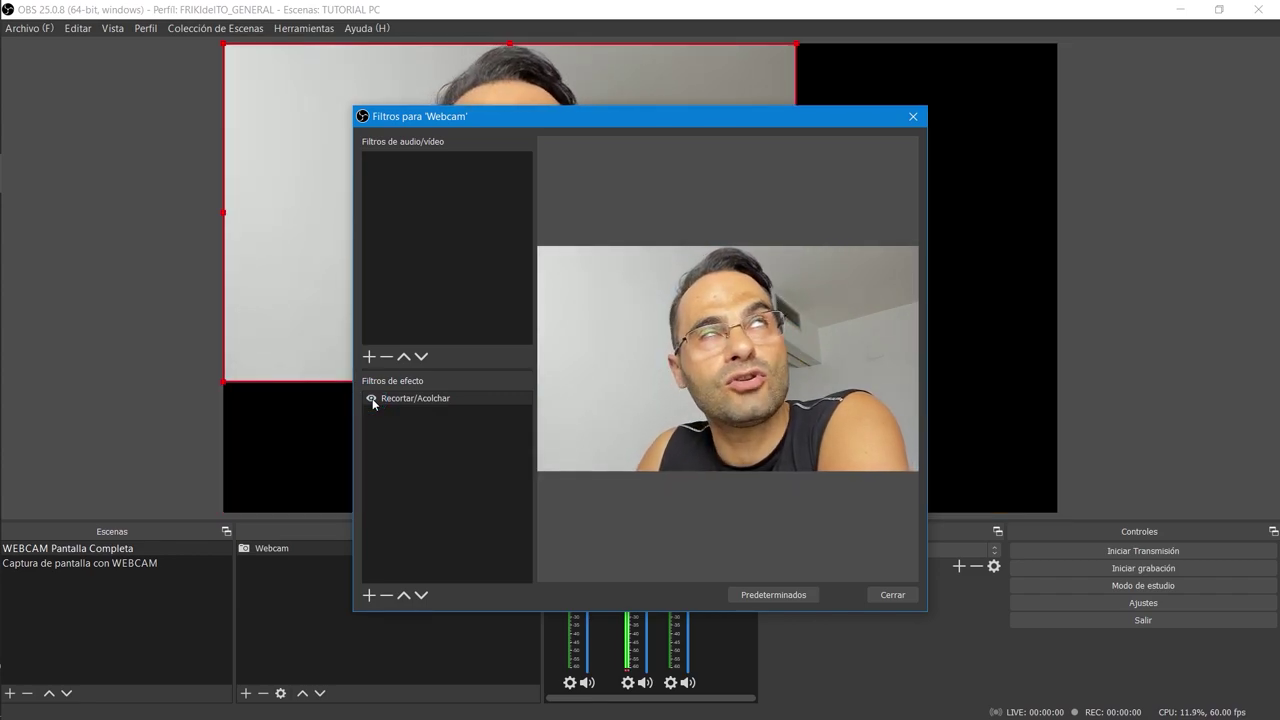
- Close the Webcam filters and switch to the Captura de pantalla con WEBCAM scene
click(893, 595)
click(131, 603)
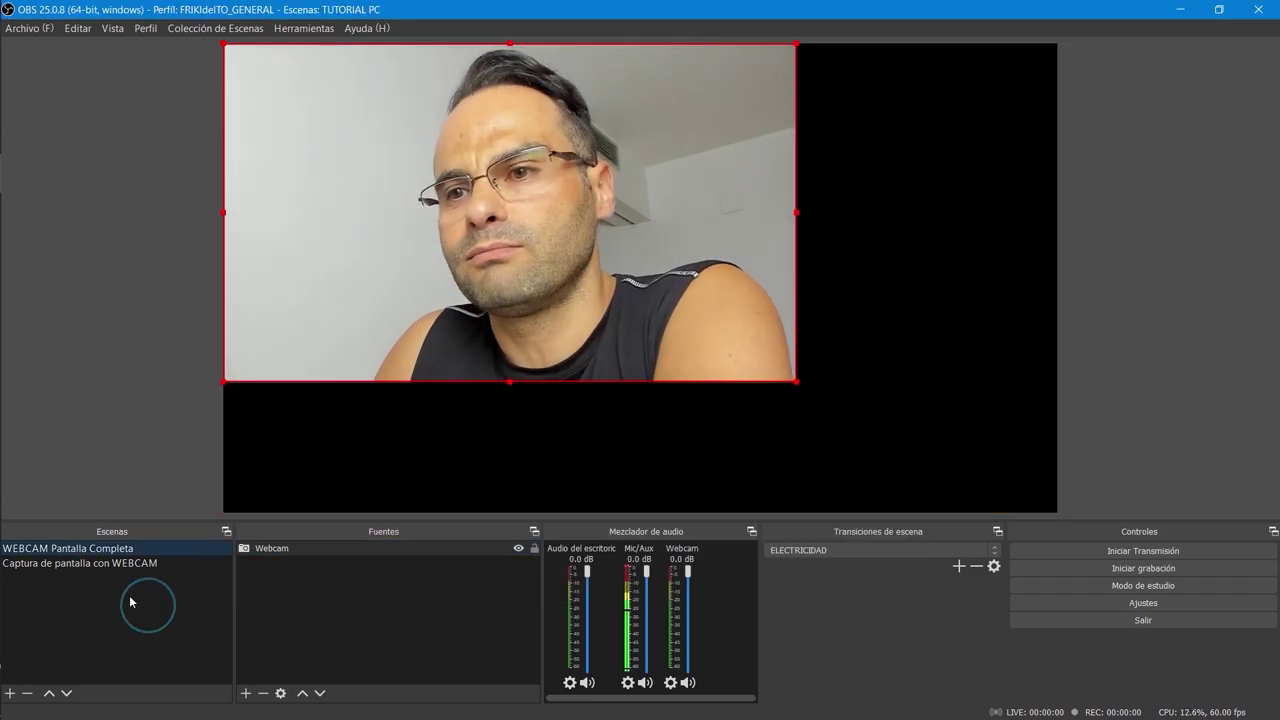
click(61, 563)
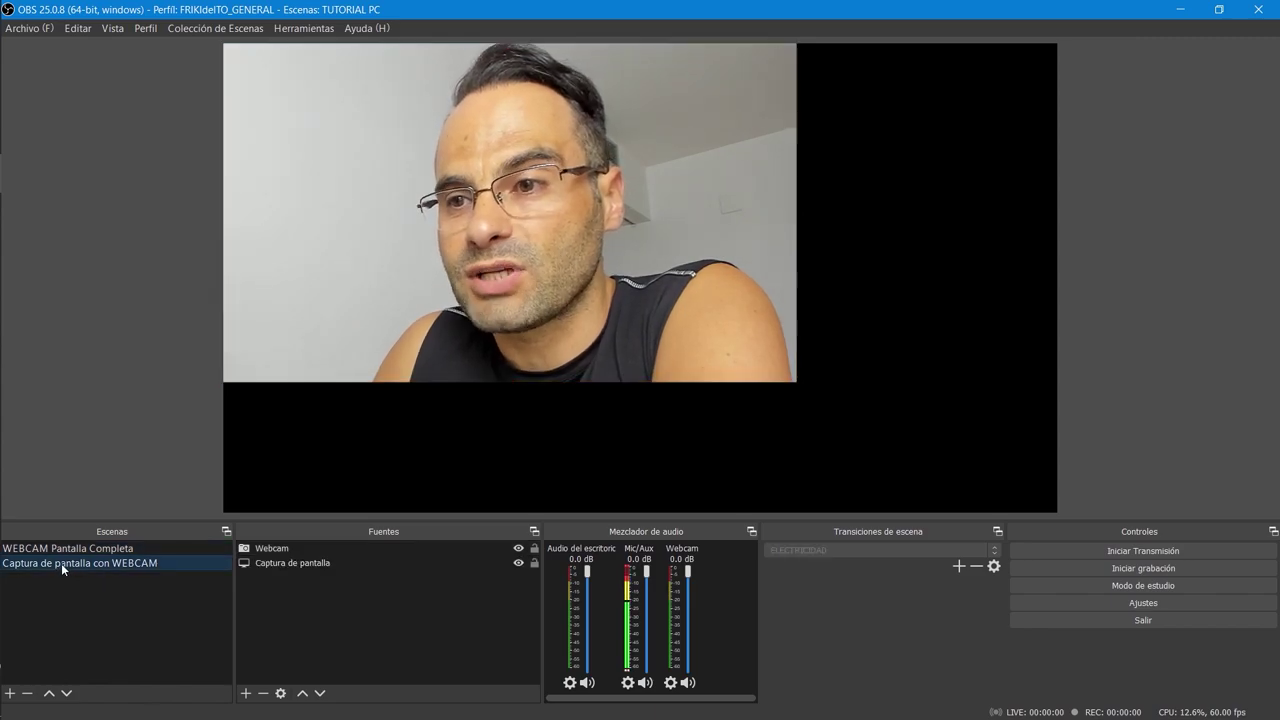
- Delete the Recortar/Acolchar filter from the Webcam source and close its filters
click(283, 549)
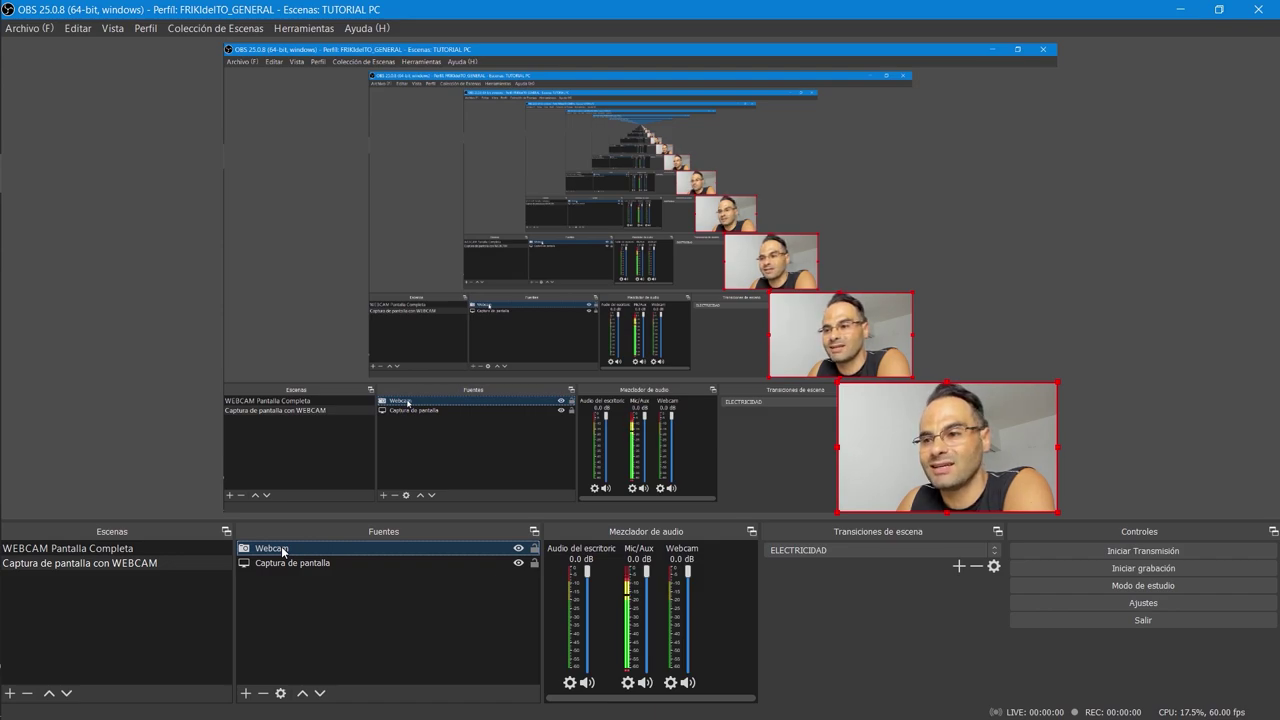
right_click(281, 546)
click(300, 522)
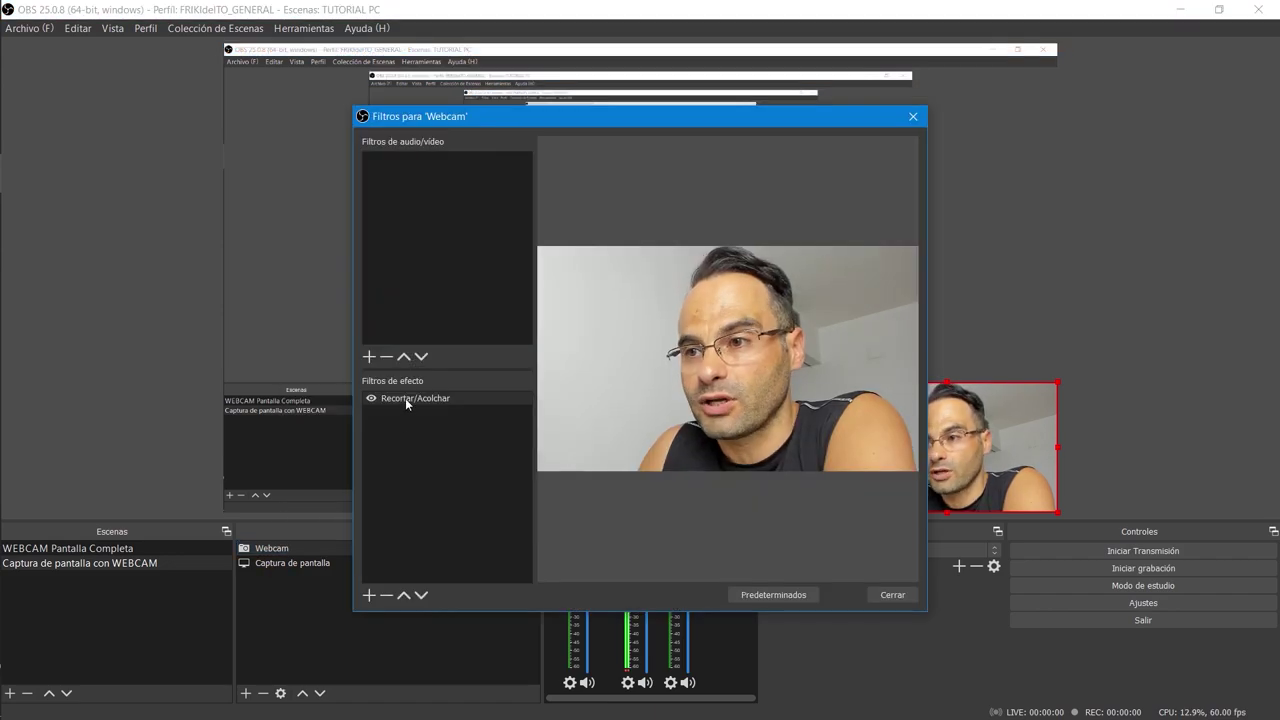
click(405, 398)
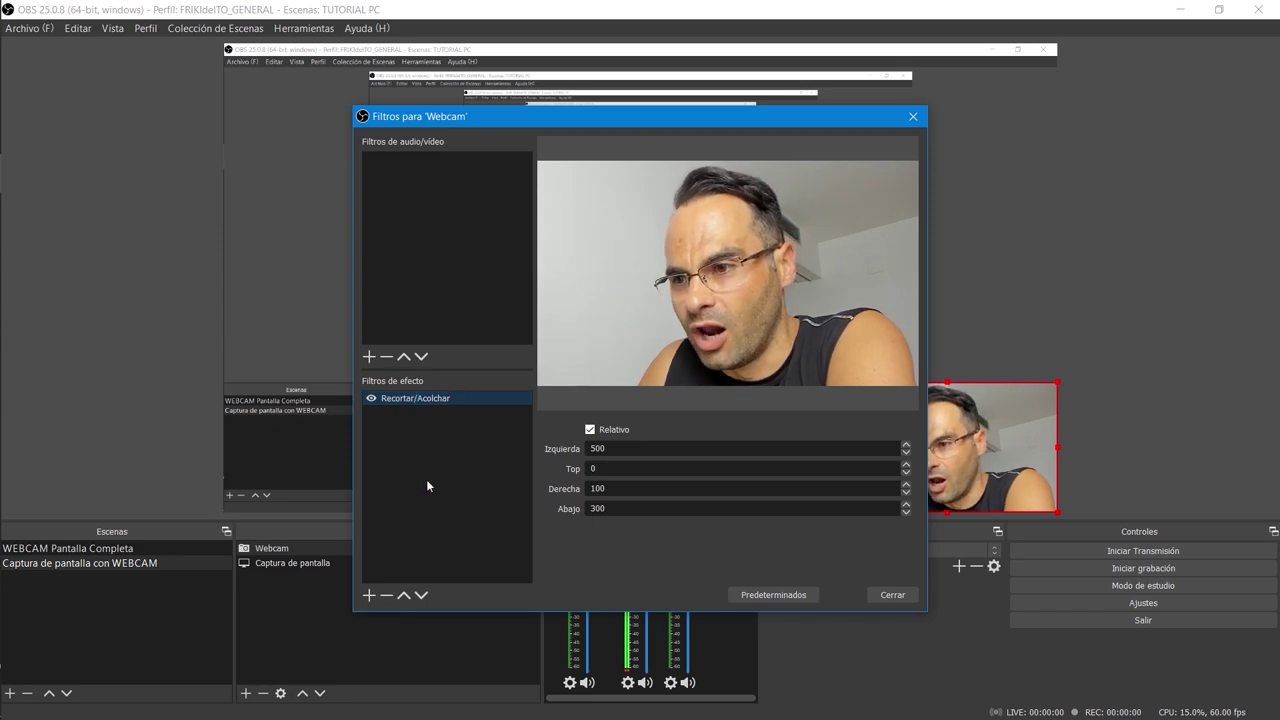
click(386, 595)
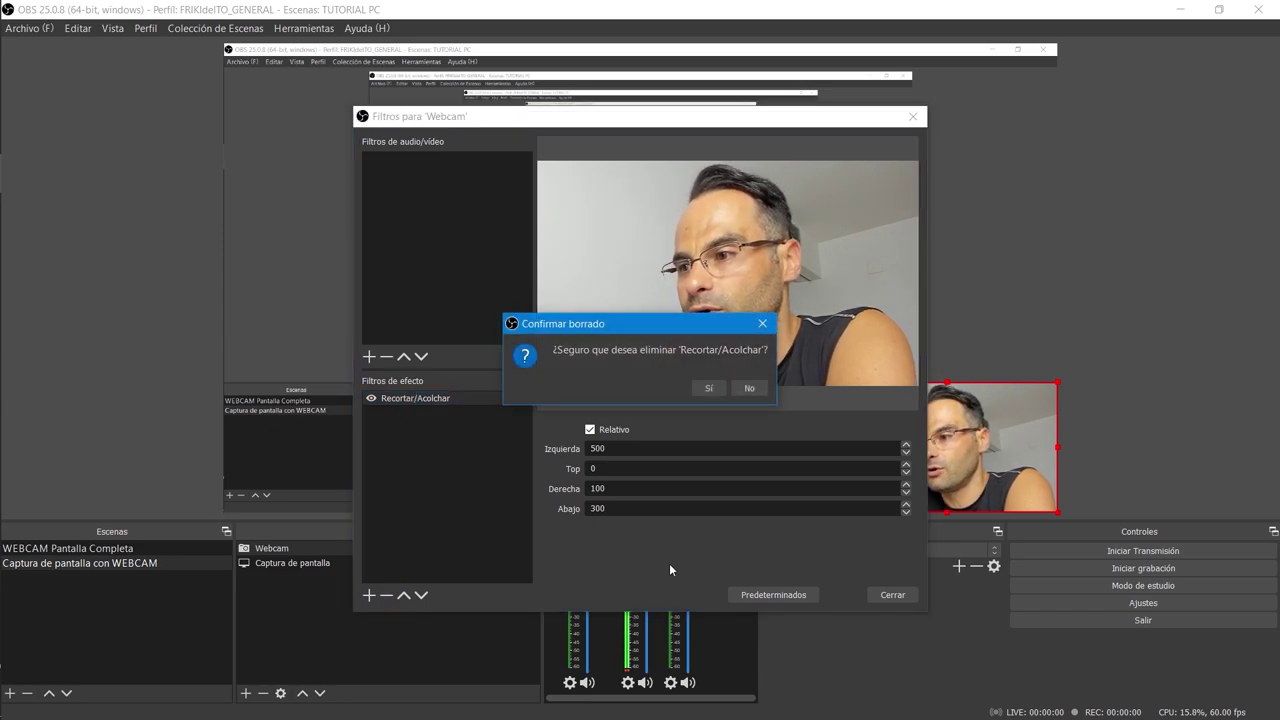
click(709, 389)
click(892, 595)
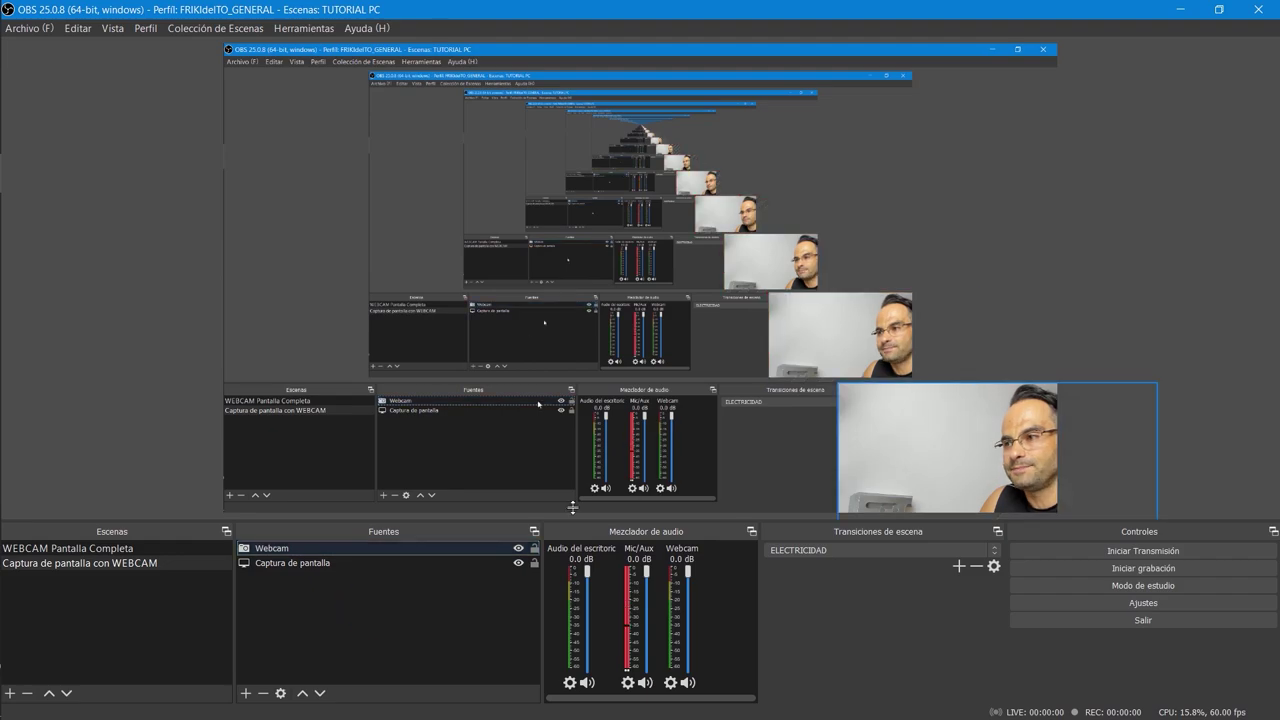
- Move the uncropped Webcam image to the canvas's upper-left corner and enlarge it to fill the whole canvas
drag(917, 408, 302, 96)
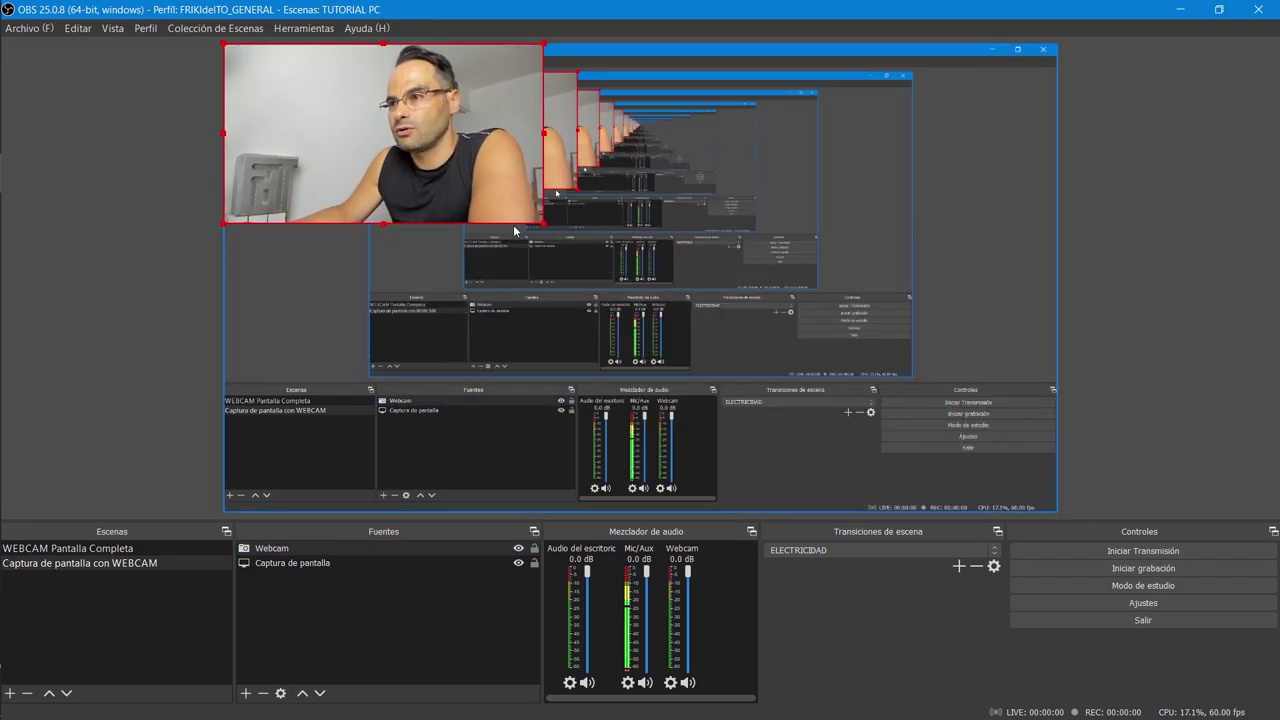
drag(545, 229, 1042, 512)
click(402, 618)
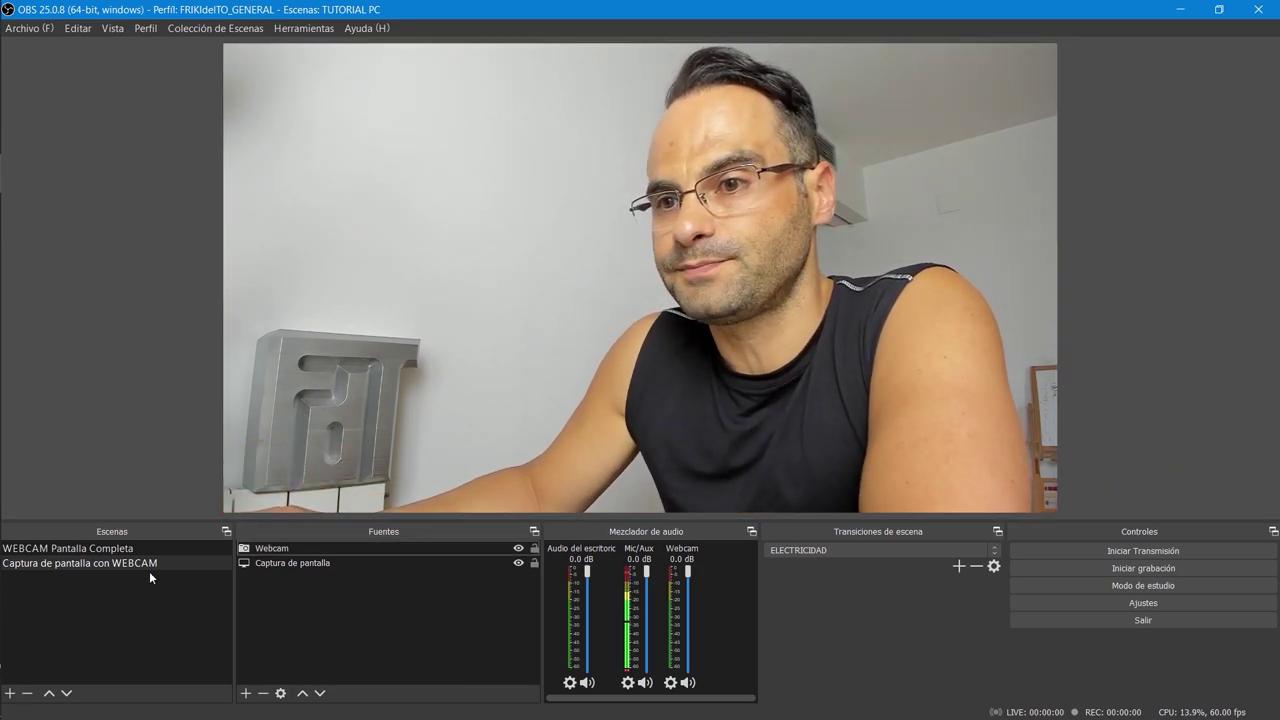
- Compare the two scenes and toggle the Webcam source's visibility off and on to check the screen capture behind it
click(110, 550)
click(110, 563)
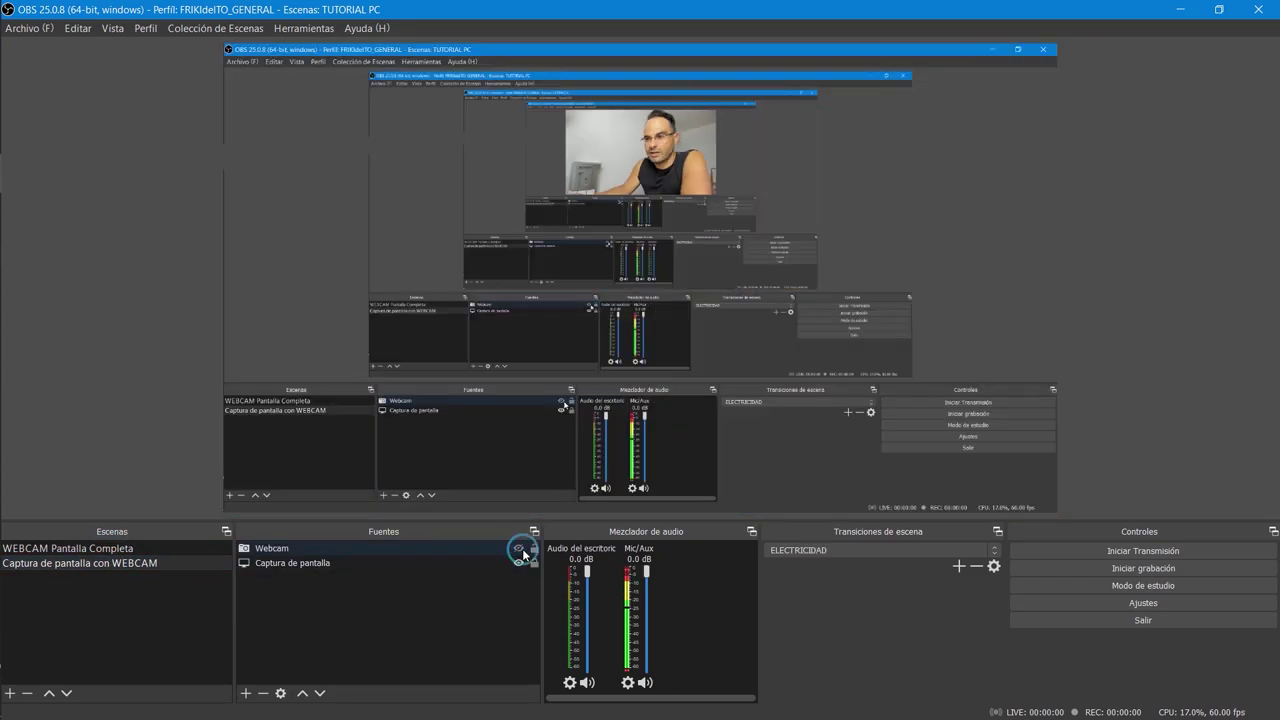
click(519, 549)
click(519, 548)
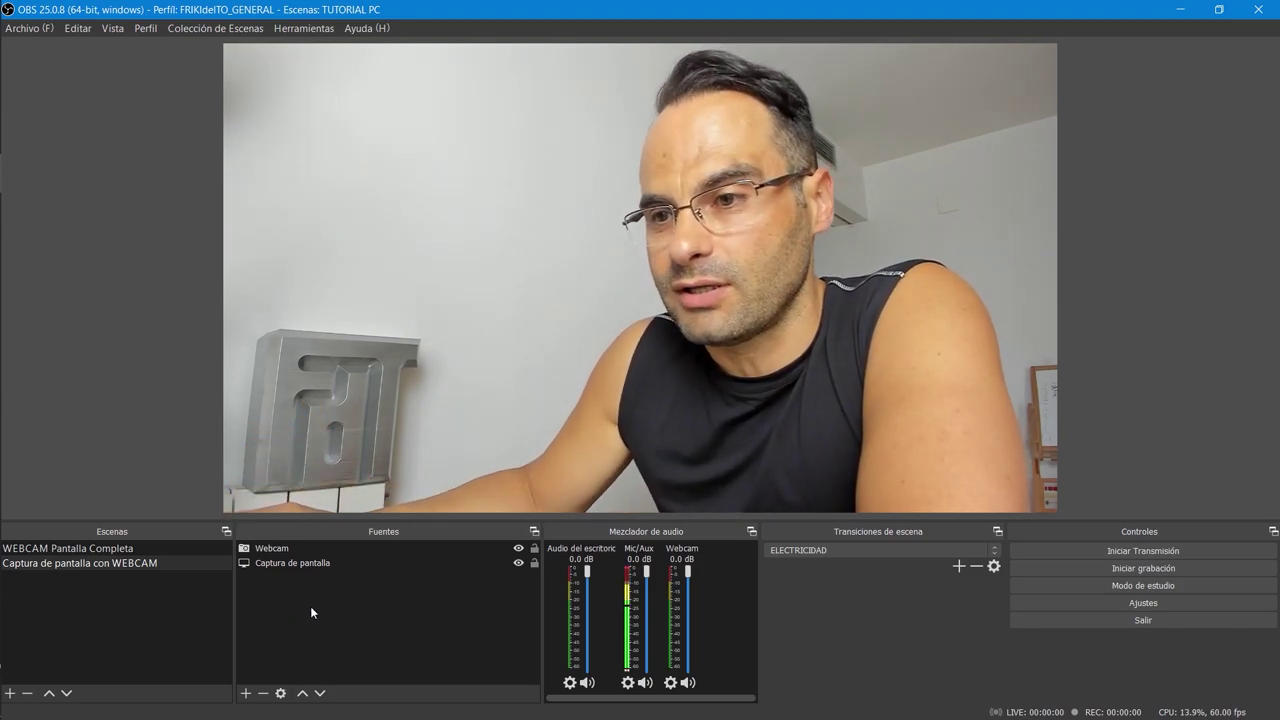
- Group the Webcam source in the Captura de pantalla con WEBCAM scene, keeping the default group name Grupo
click(278, 553)
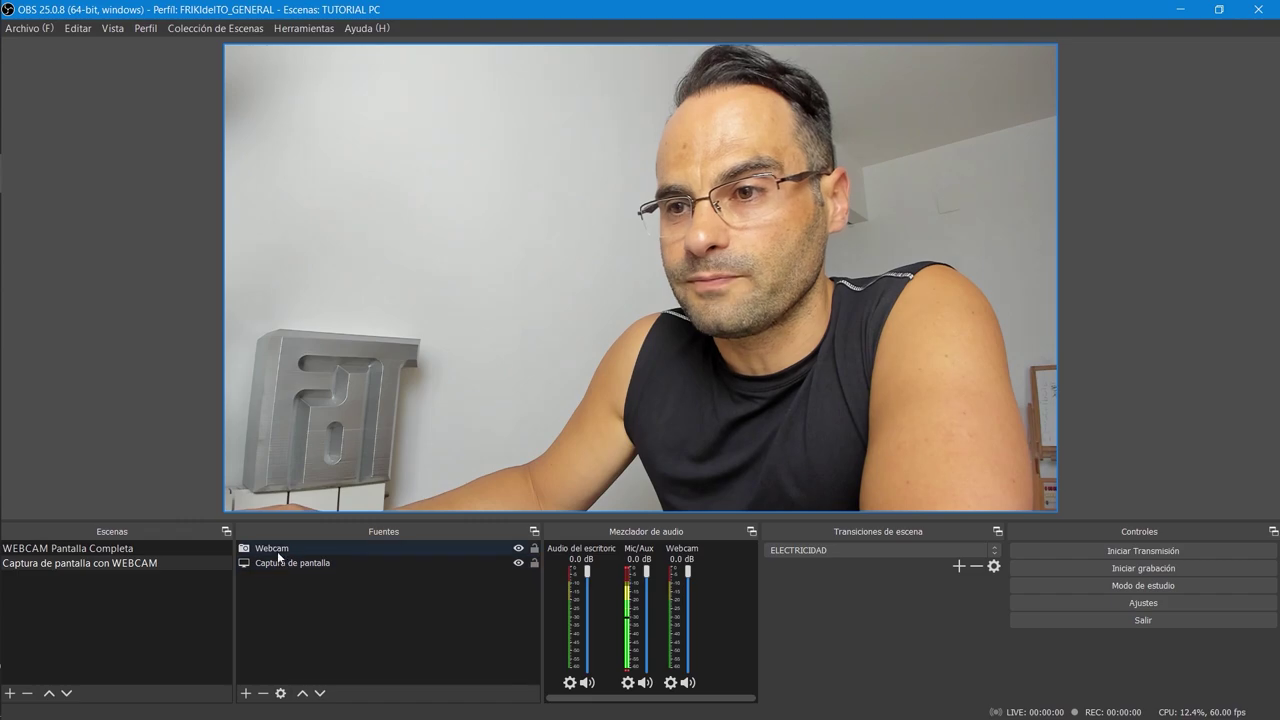
right_click(280, 552)
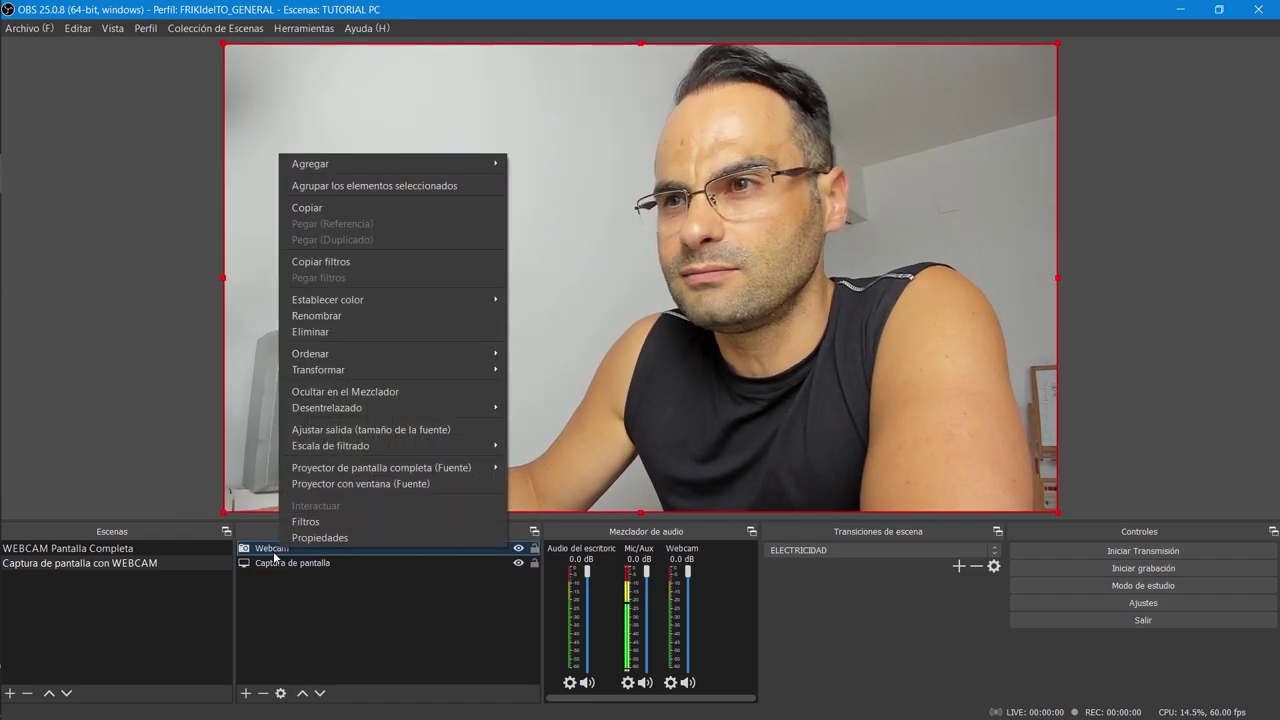
click(384, 186)
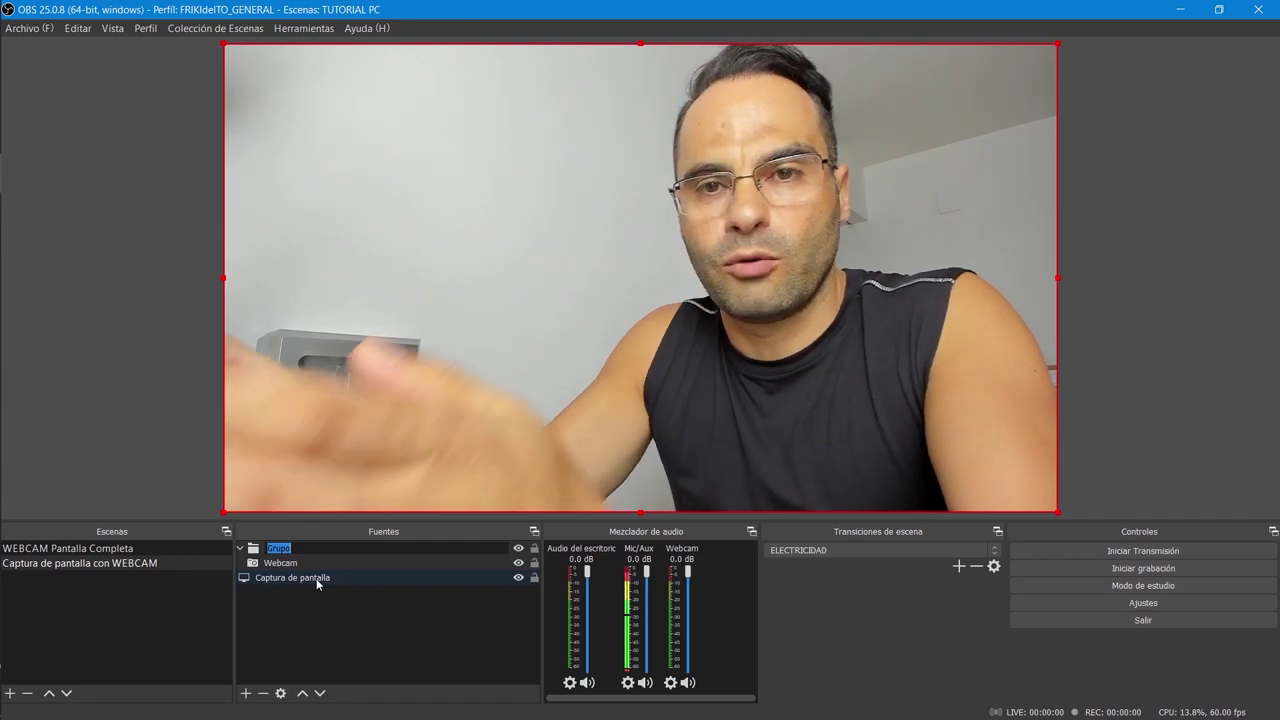
click(329, 616)
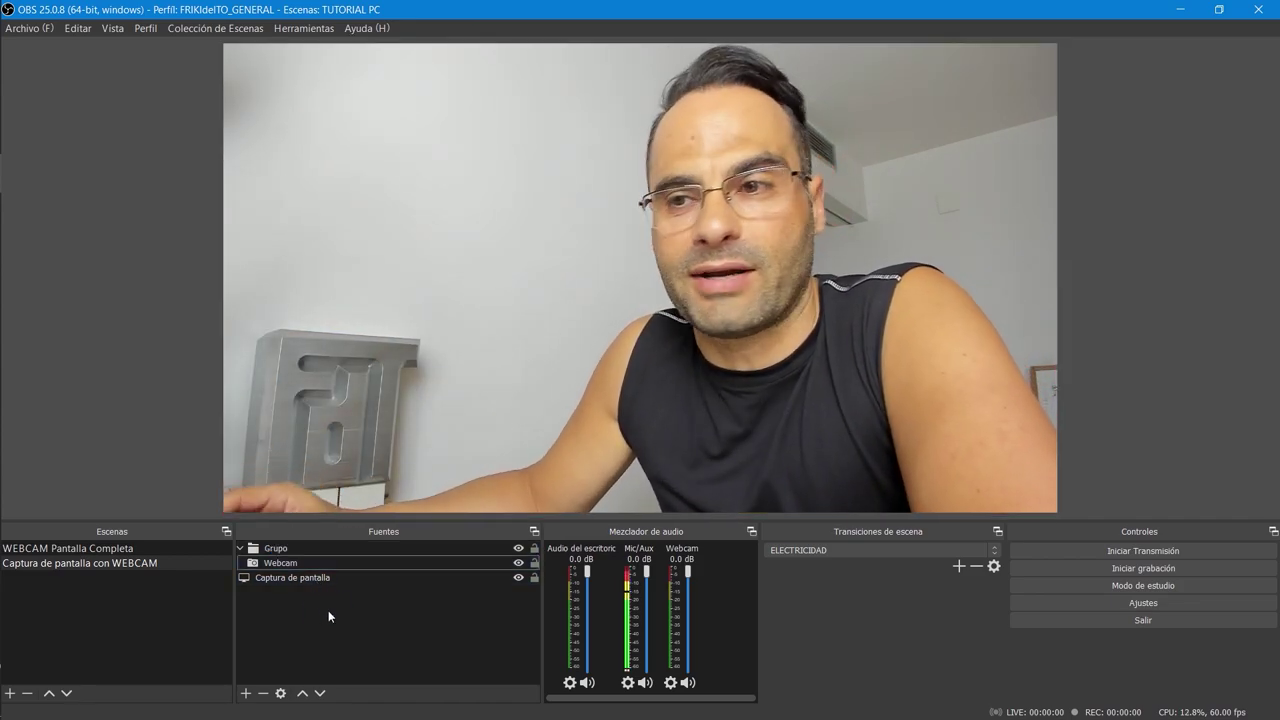
- Add a Recortar/Acolchar filter to Grupo that crops 500 on the left, 100 on the right and 300 at the bottom
click(289, 552)
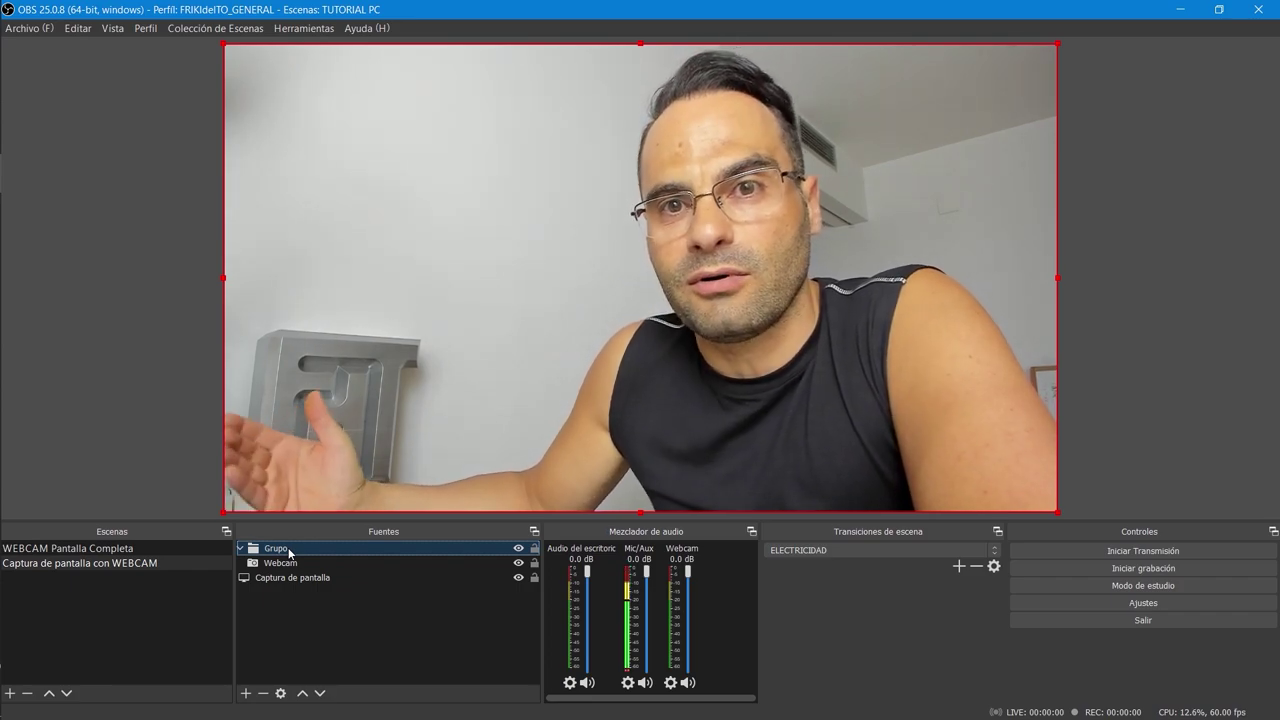
right_click(289, 552)
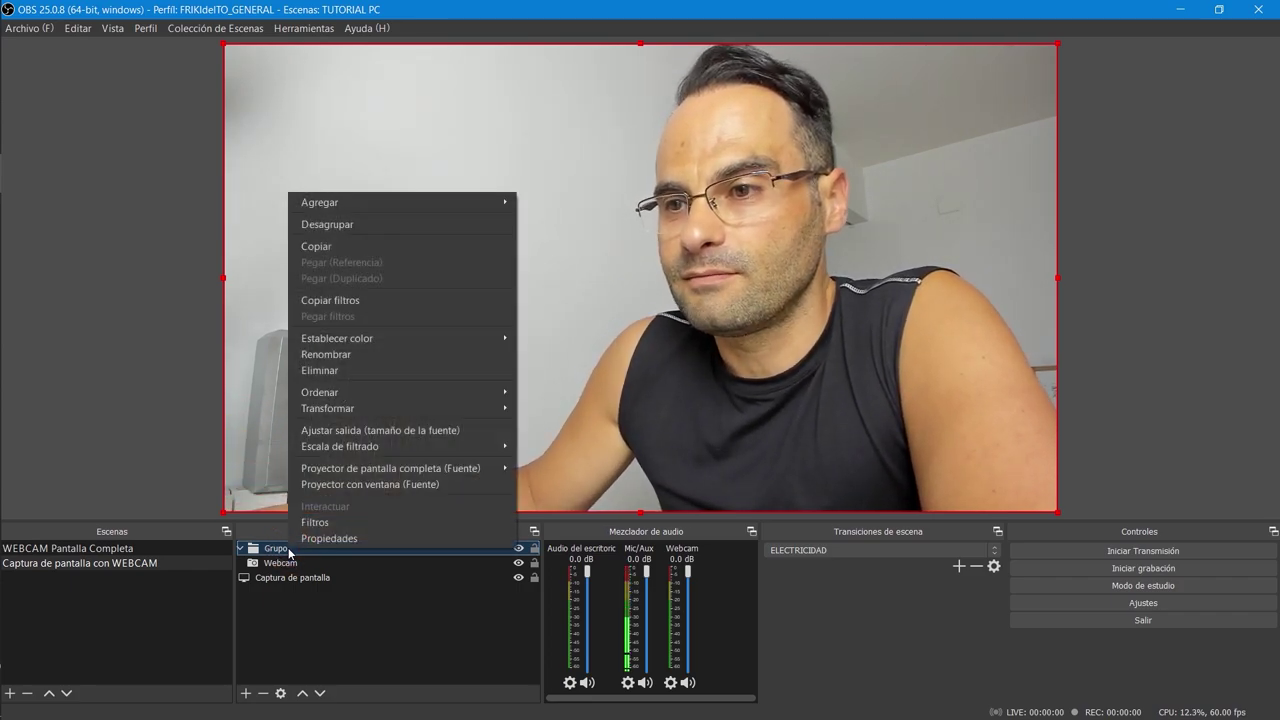
click(318, 528)
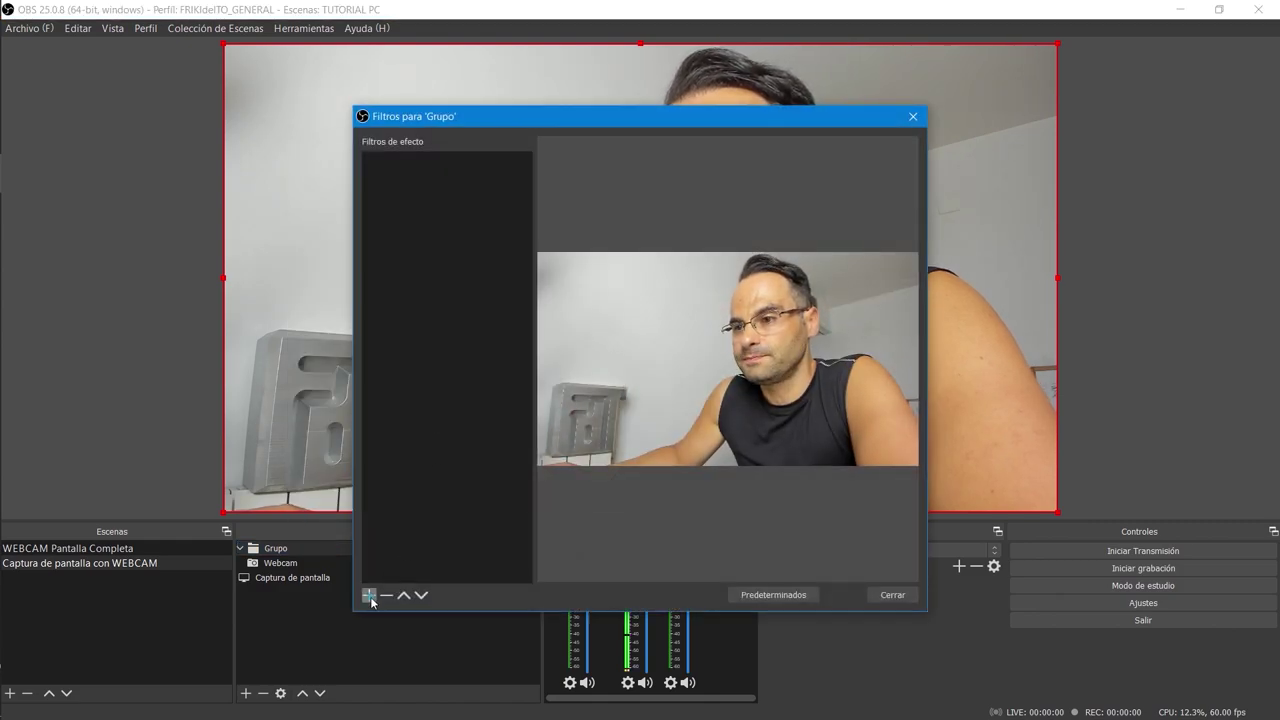
click(369, 596)
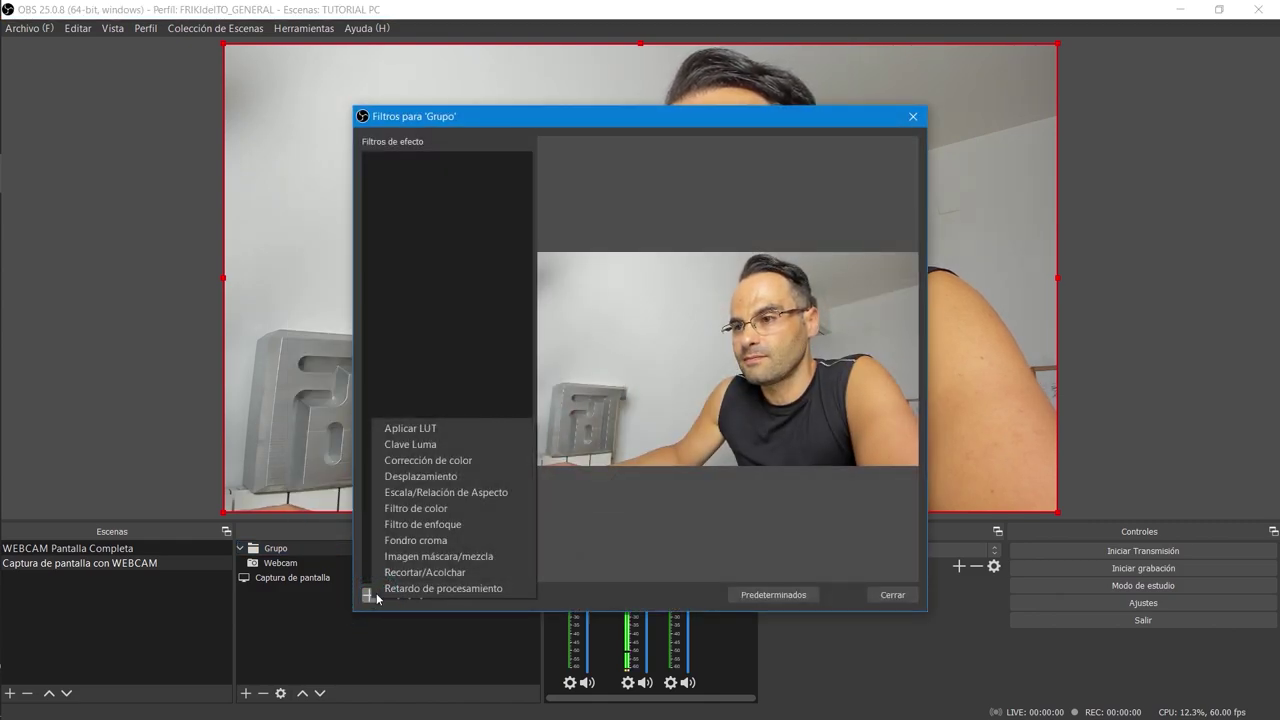
click(448, 572)
click(604, 388)
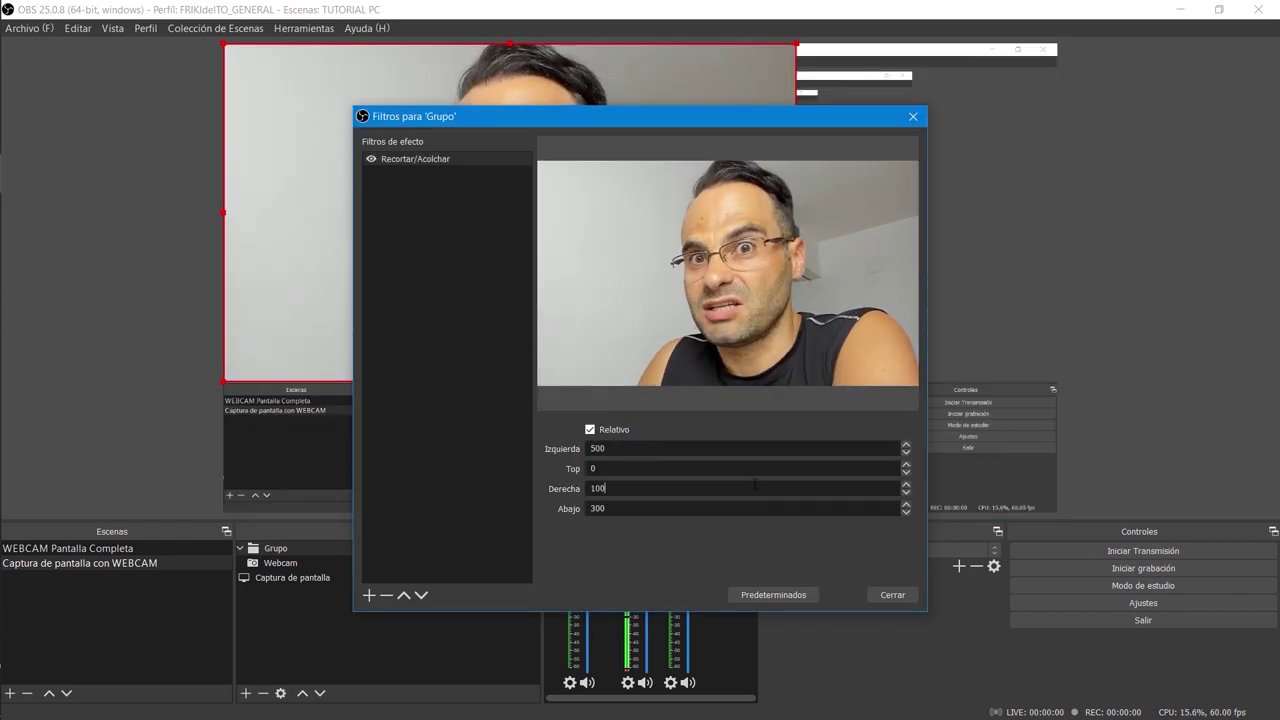
click(893, 594)
- Move the cropped Grupo to the canvas's lower-right corner and shrink it to about a quarter of the canvas width
drag(601, 264, 758, 303)
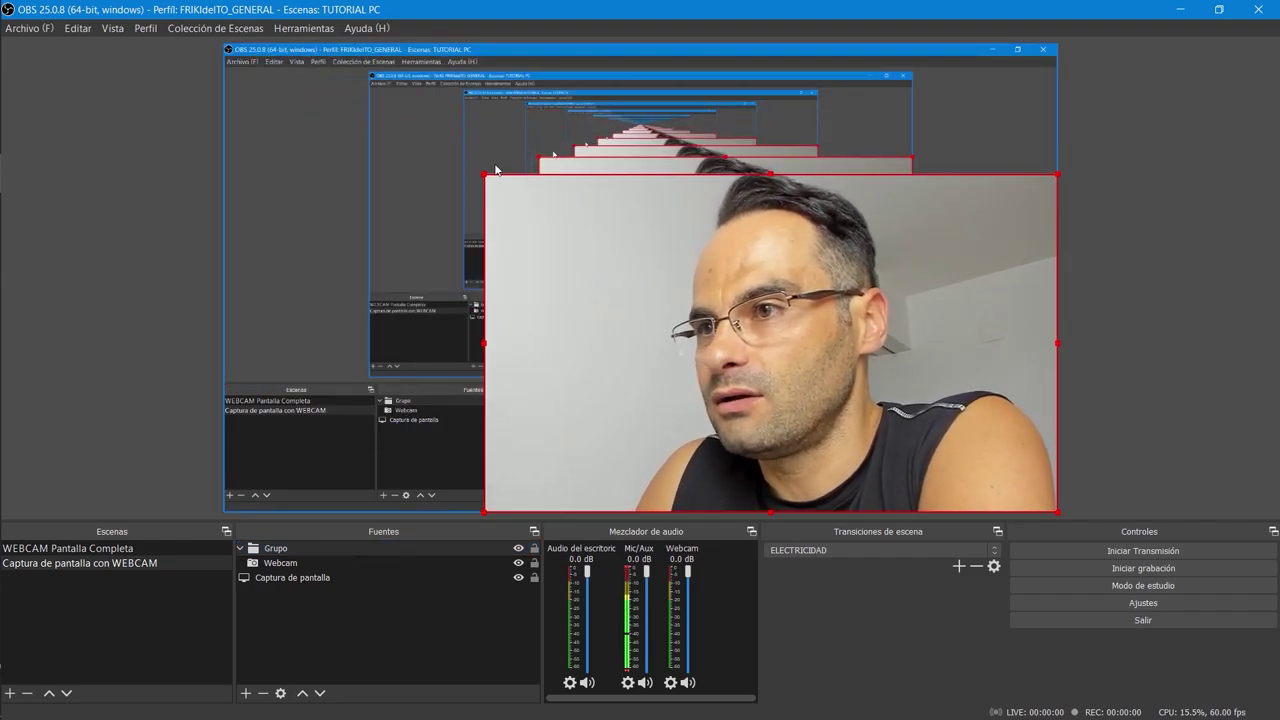
drag(487, 178, 916, 387)
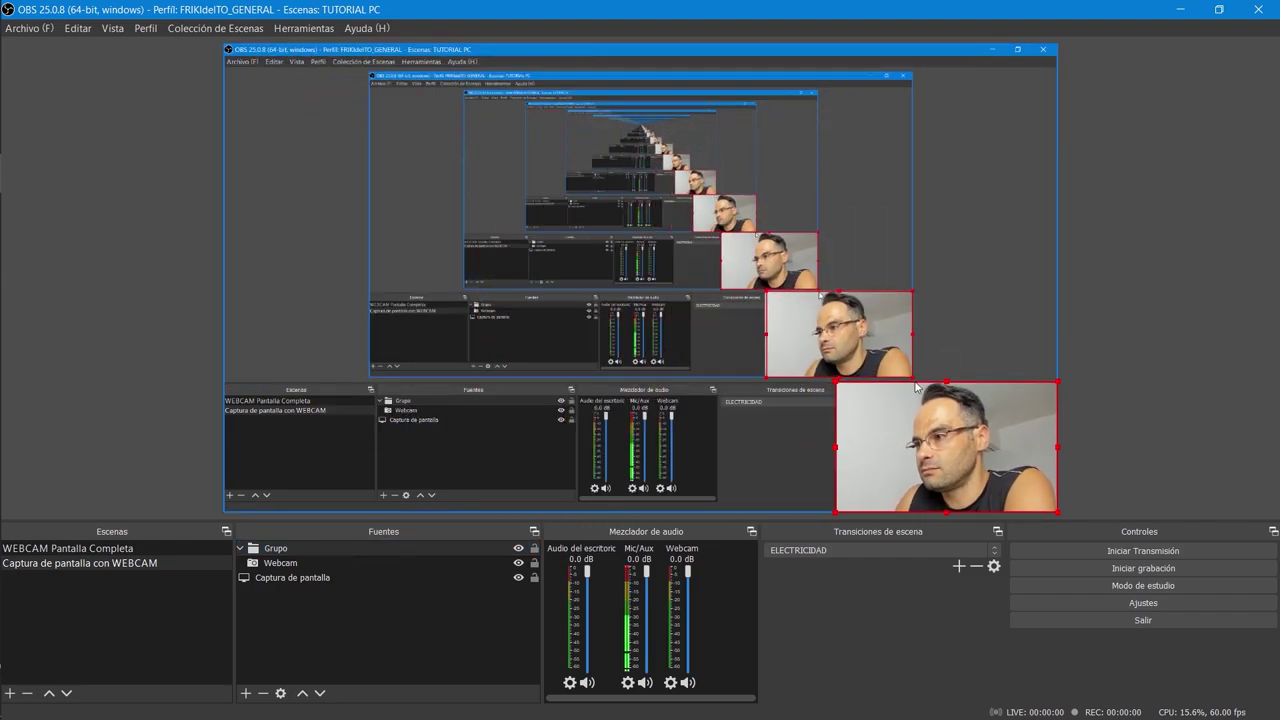
click(1174, 343)
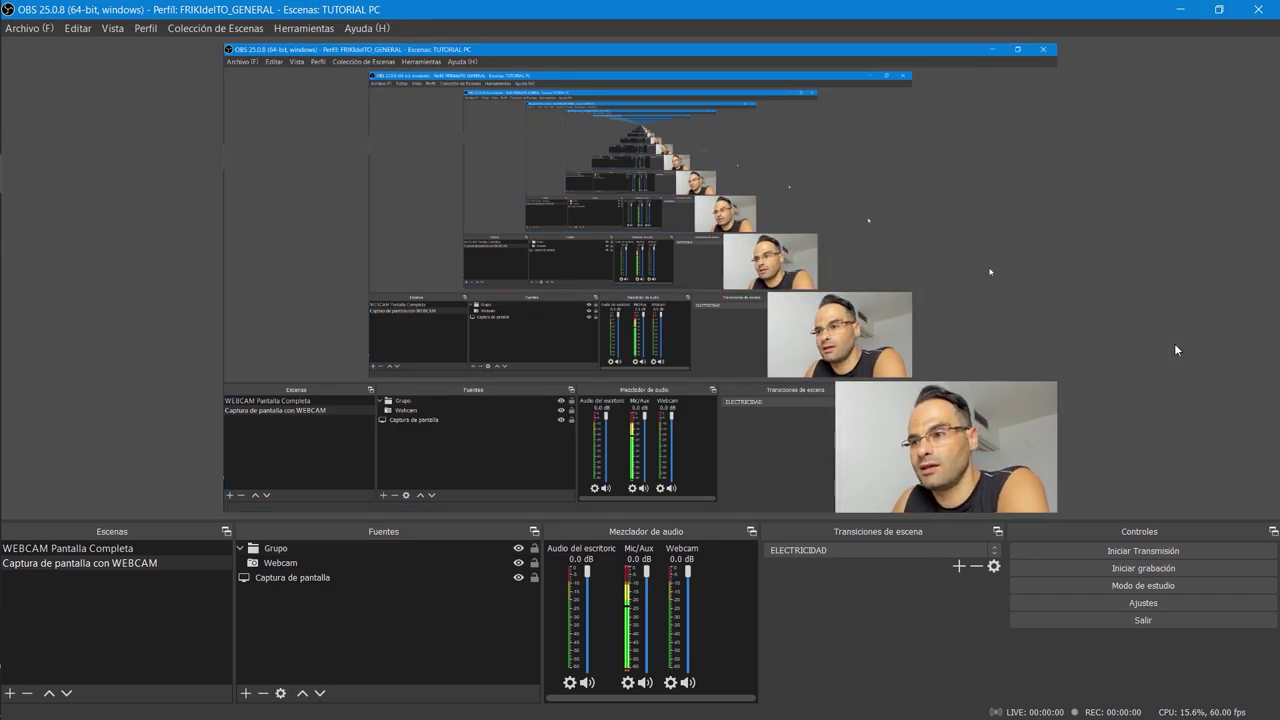
- Switch to the WEBCAM Pantalla Completa scene and back to Captura de pantalla con WEBCAM to compare the framing
click(55, 549)
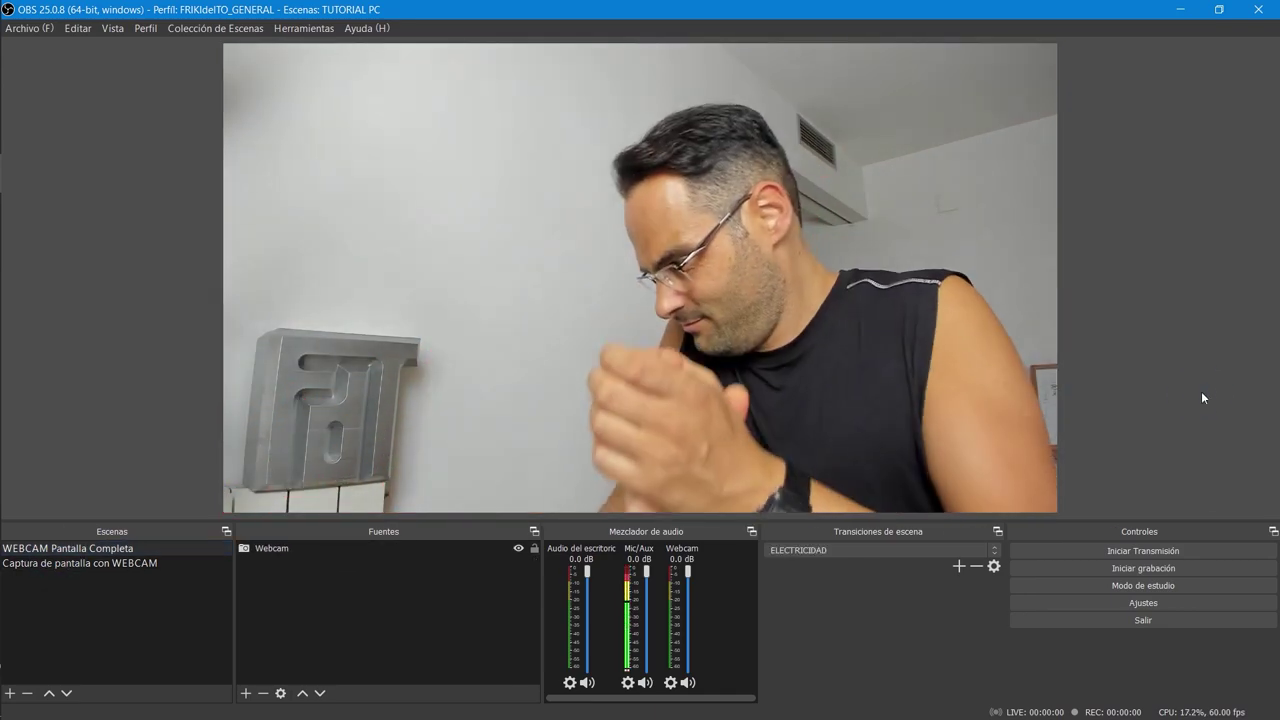
key(F2)
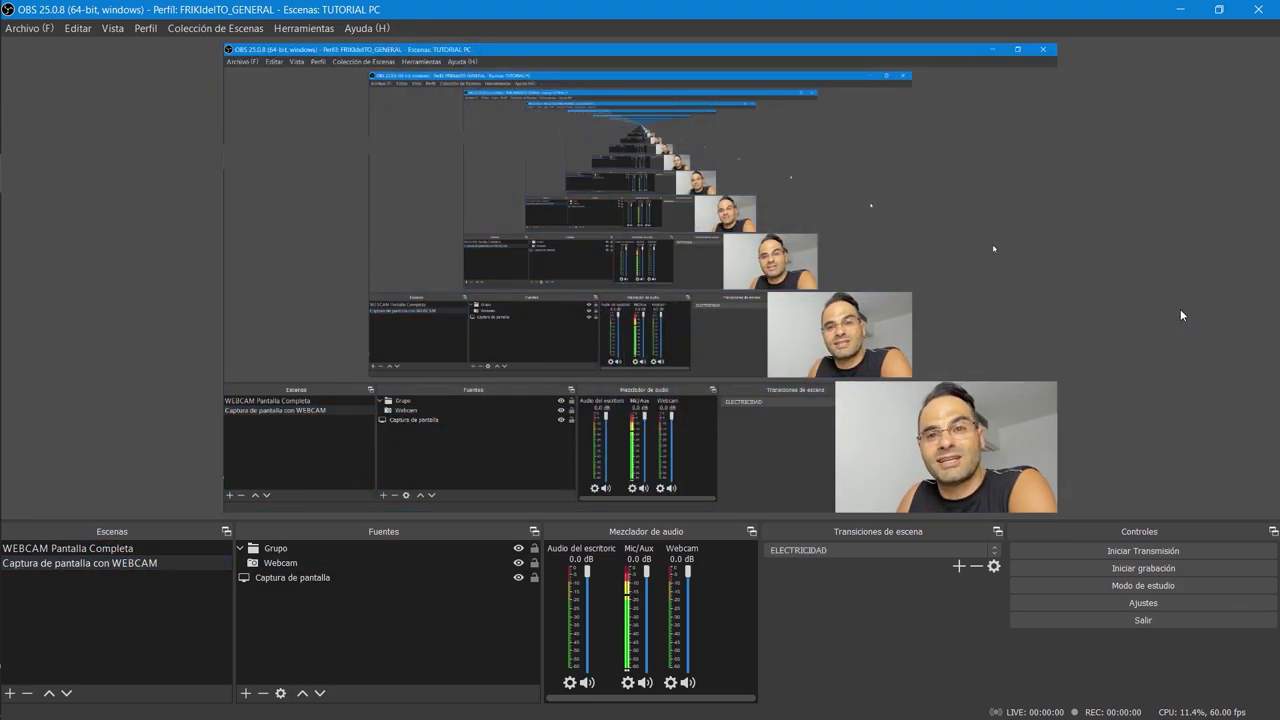